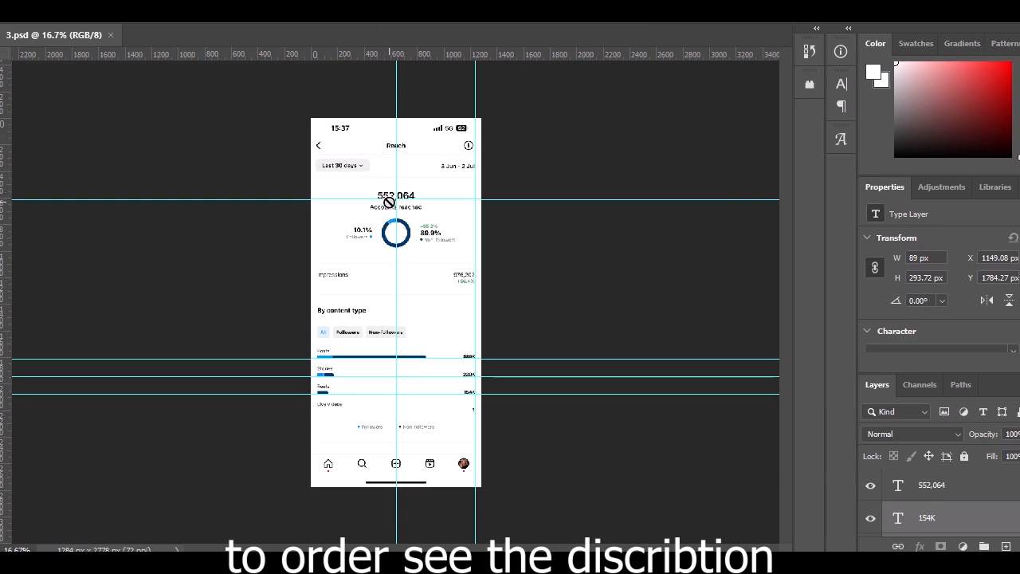
# Insert 443 into the accounts reached figure above the donut chart so it reads 554432,064
pyautogui.scroll(4, 389, 203)
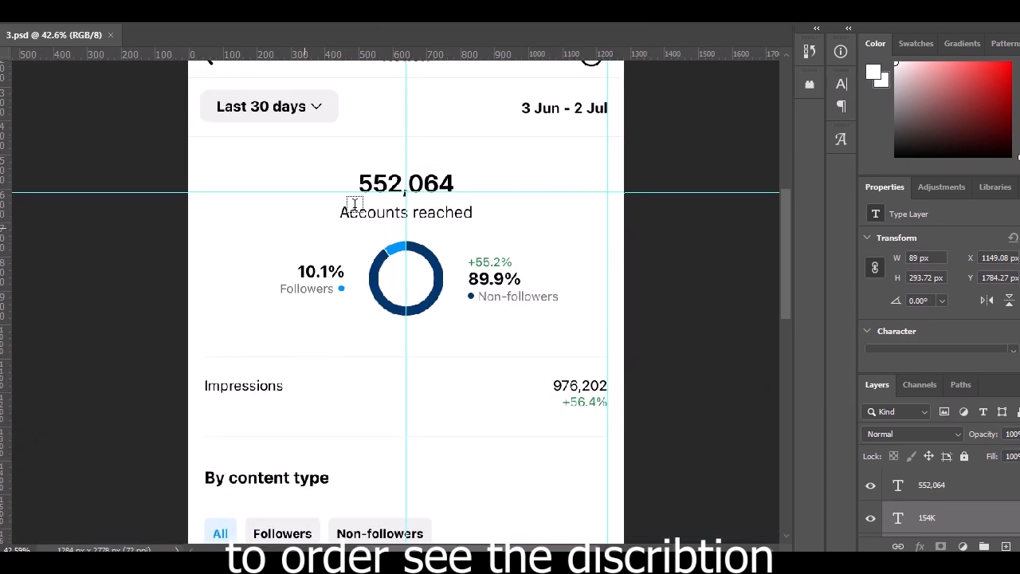
pyautogui.click(380, 183)
pyautogui.scroll(1, 393, 191)
pyautogui.scroll(2, 392, 191)
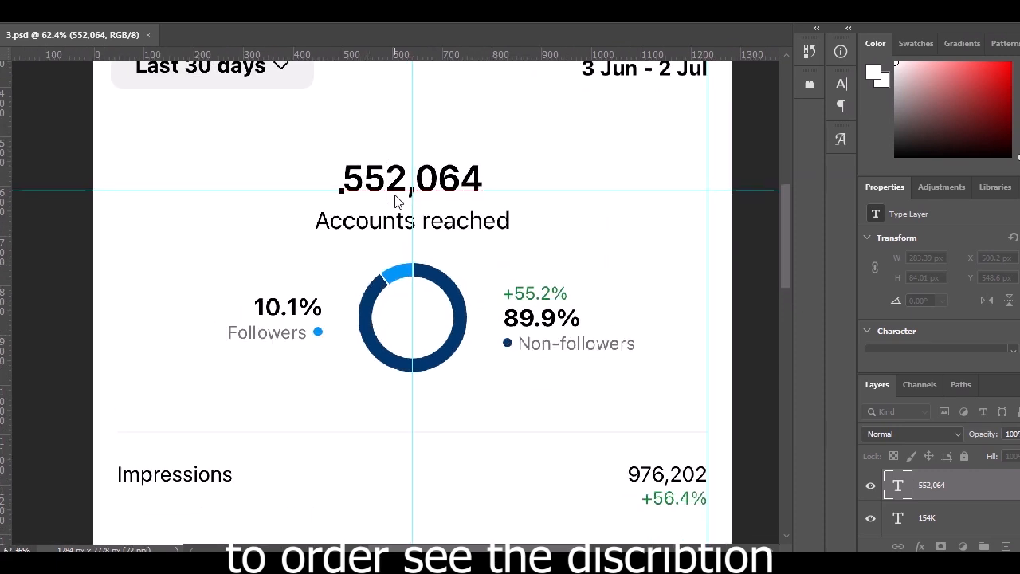
pyautogui.write('443')
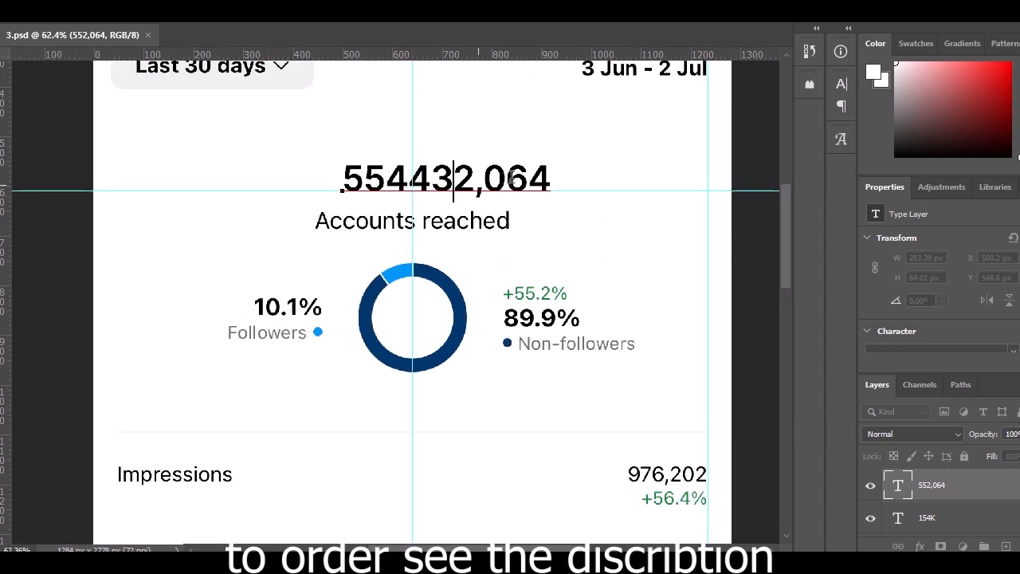
pyautogui.hotkey('ctrl', 'Return')
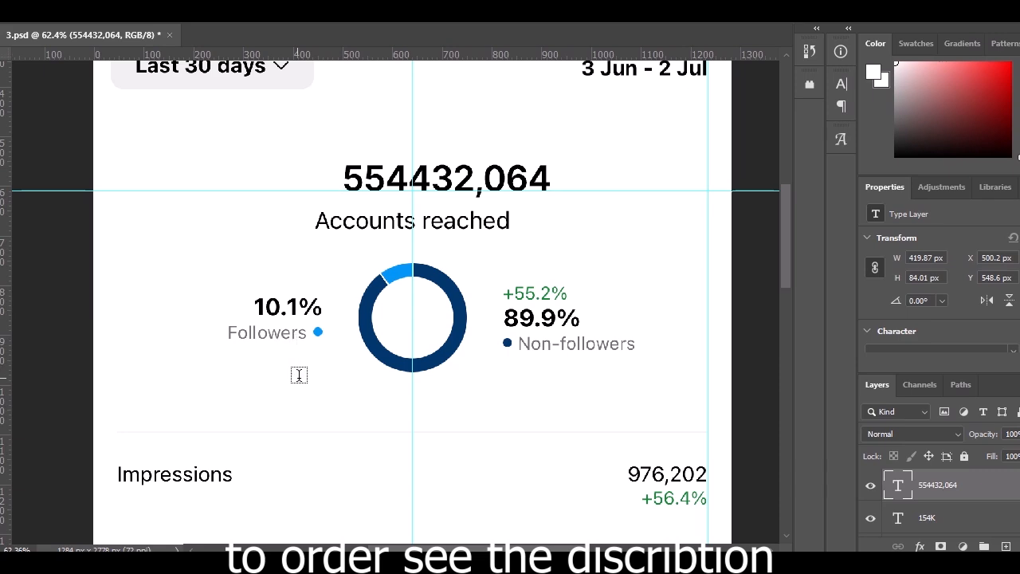
# Select the dark blue segment of the donut chart on the Background layer with the Magic Wand
pyautogui.scroll(1, 391, 322)
pyautogui.scroll(5, 390, 321)
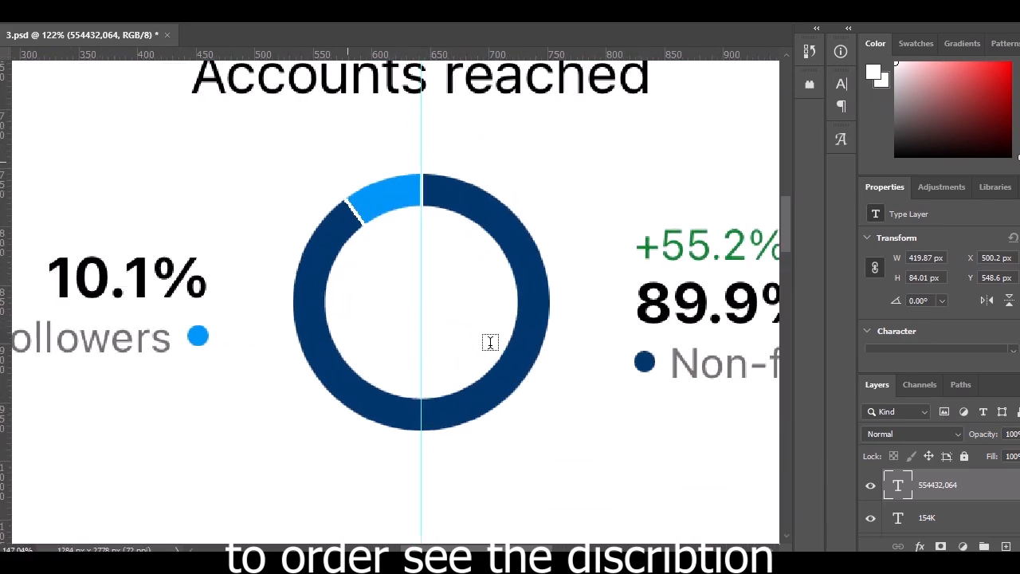
pyautogui.scroll(3, 531, 330)
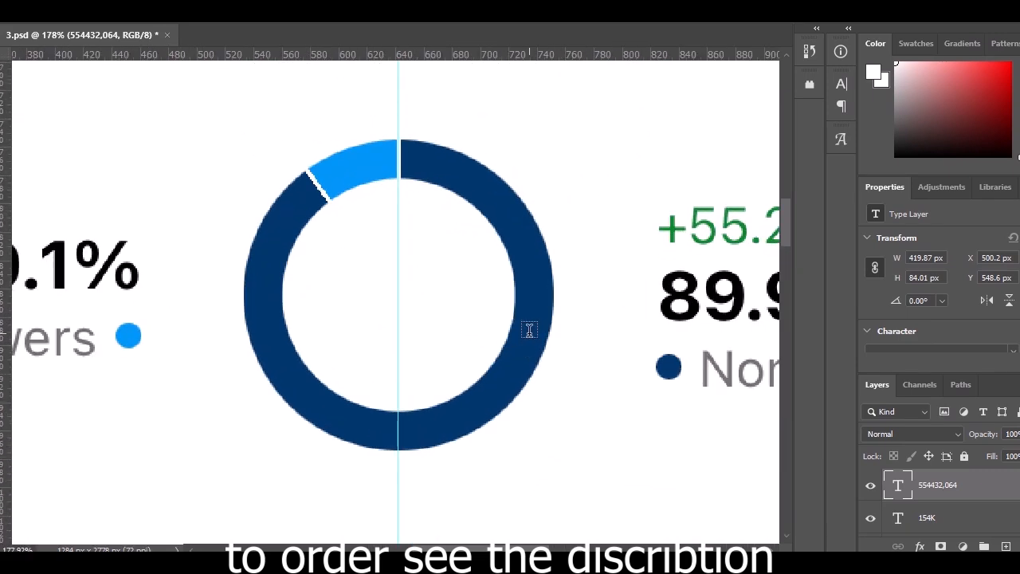
pyautogui.scroll(2, 446, 275)
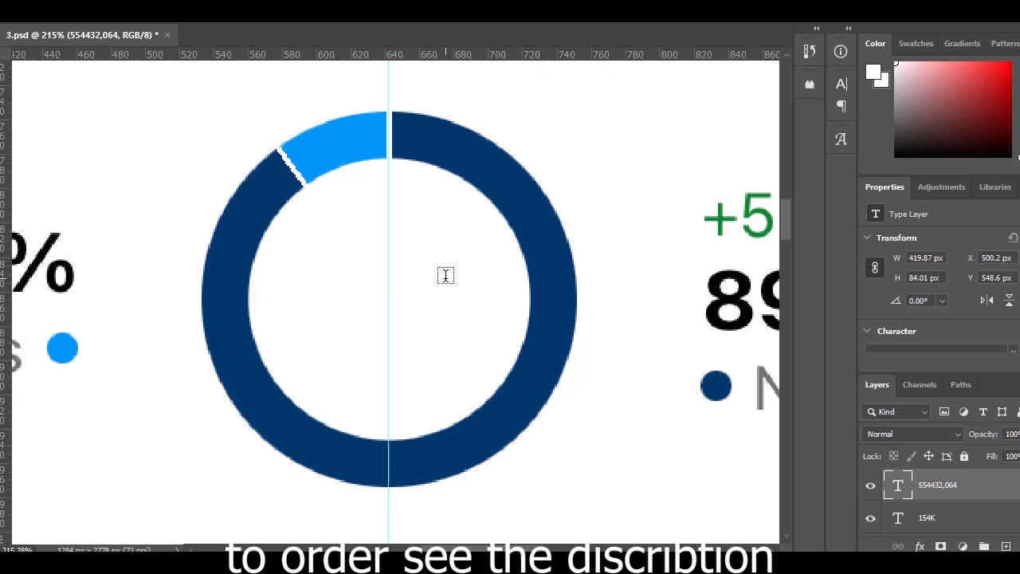
pyautogui.scroll(4, 296, 246)
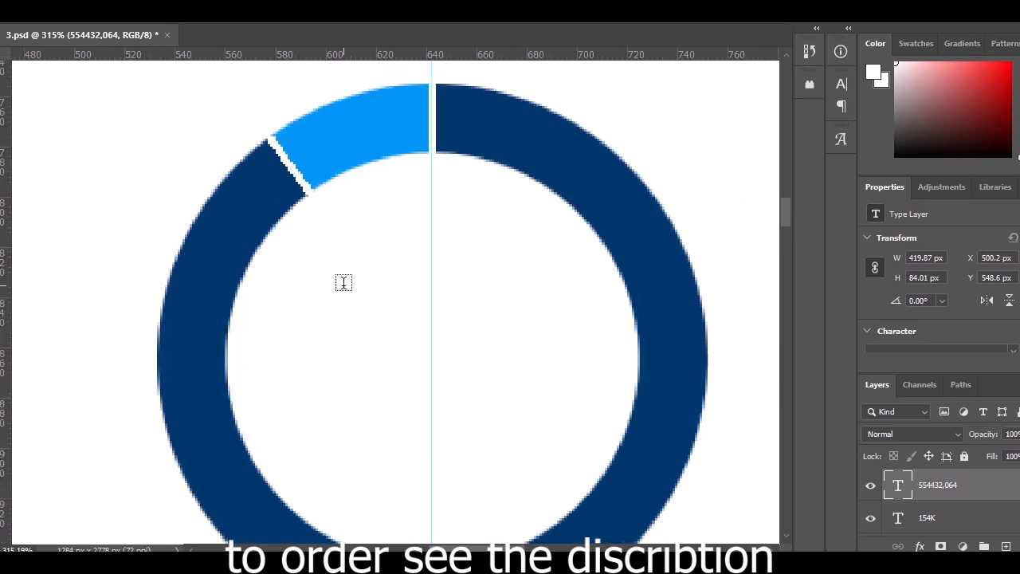
pyautogui.scroll(1, 343, 282)
pyautogui.scroll(-1, 898, 498)
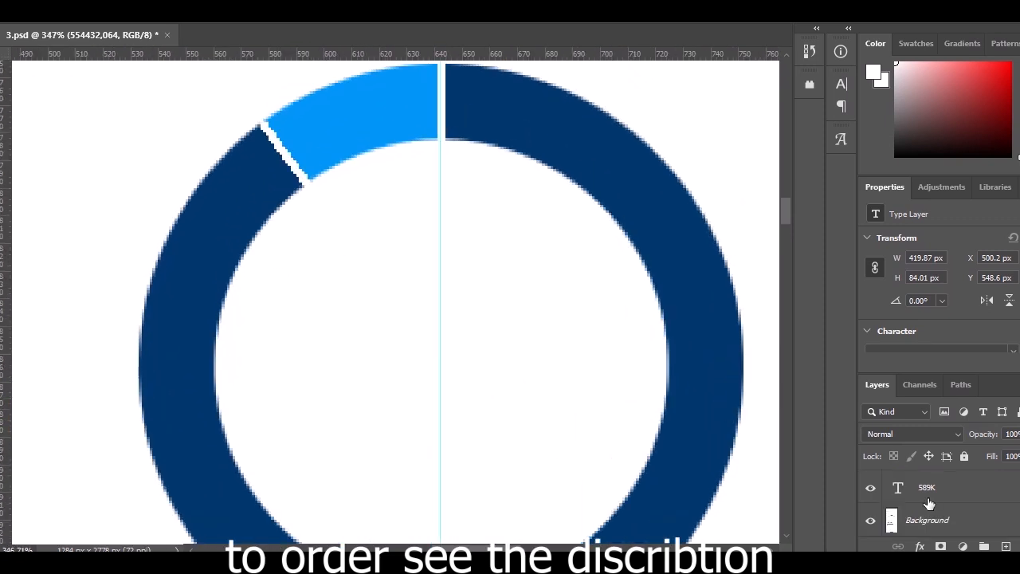
pyautogui.scroll(1, 928, 504)
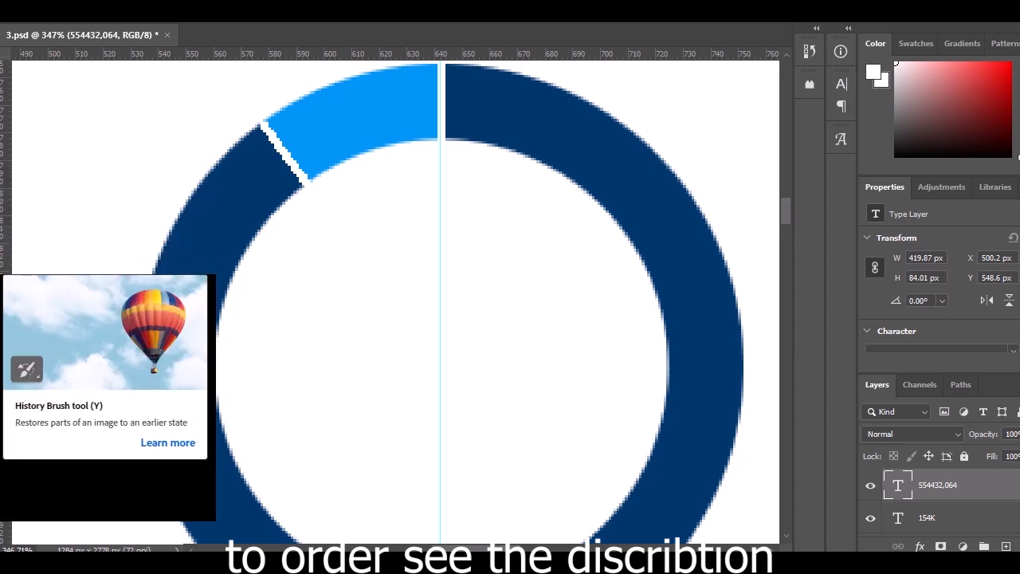
pyautogui.click(233, 210)
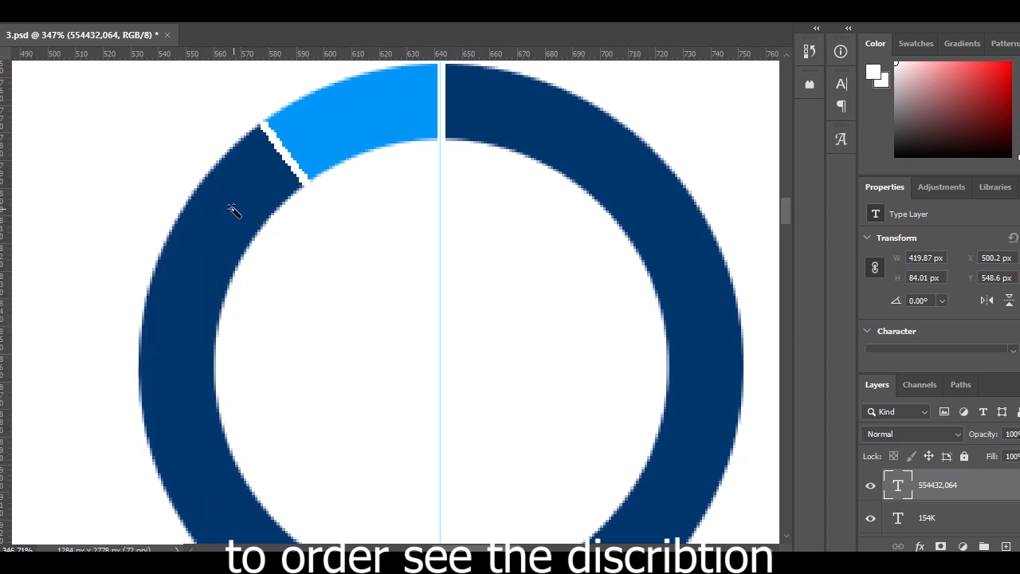
pyautogui.scroll(-3, 917, 494)
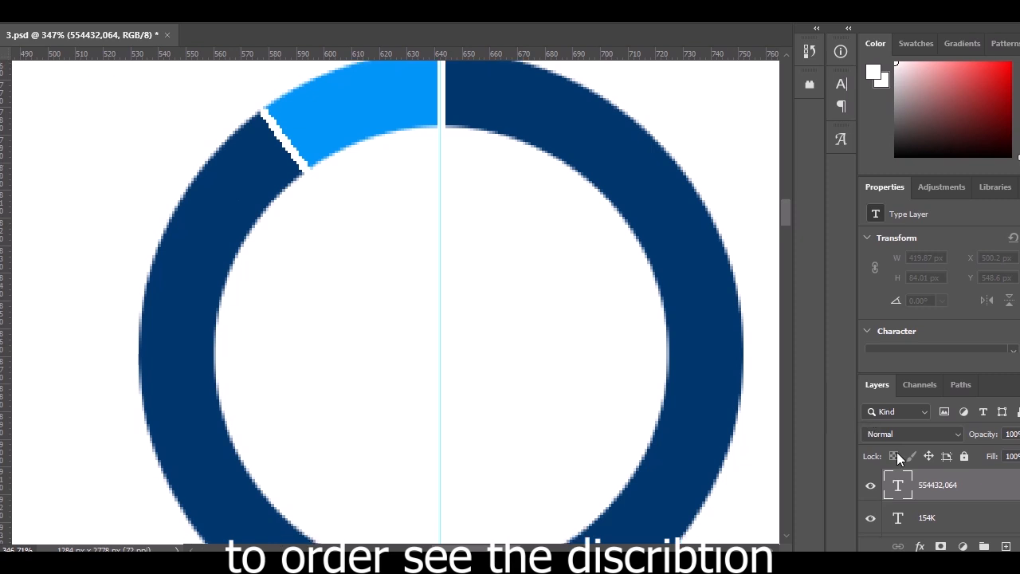
pyautogui.click(946, 522)
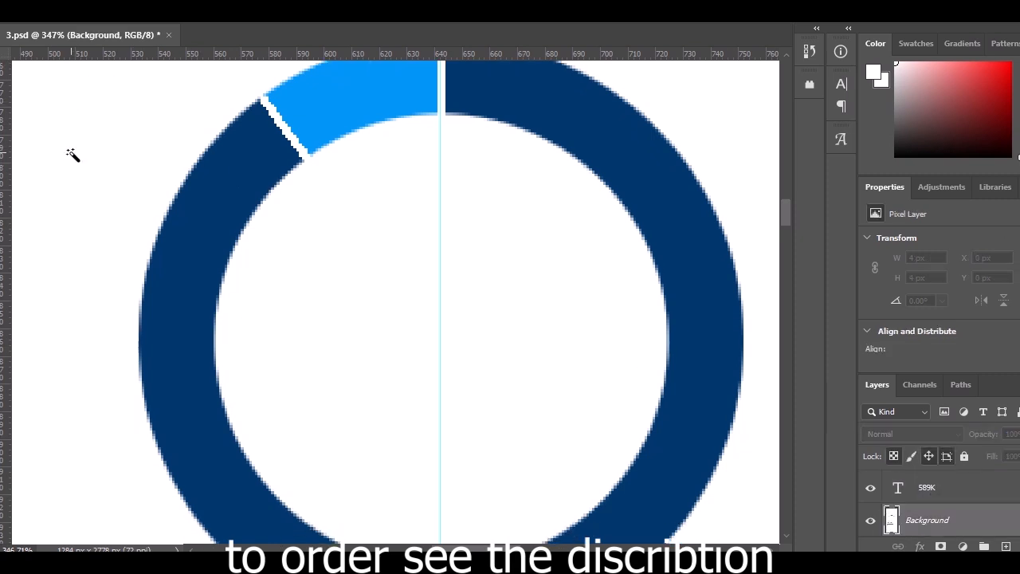
pyautogui.click(232, 219)
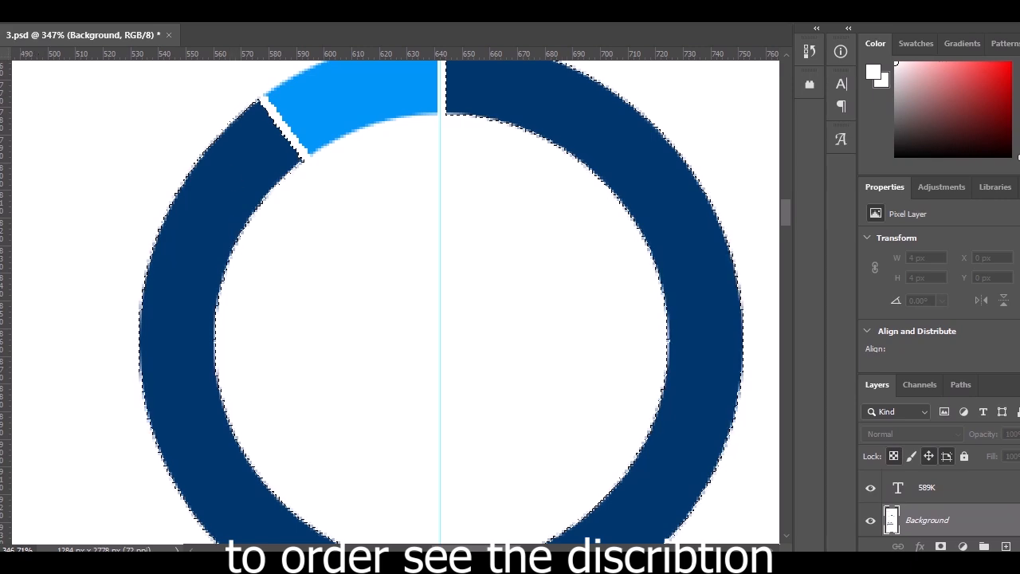
# Sample the chart's light blue and paint it over the upper-left part of the selected dark blue segment, clearing the selection when done
pyautogui.keyDown('alt'); pyautogui.click(336, 124); pyautogui.keyUp('alt')
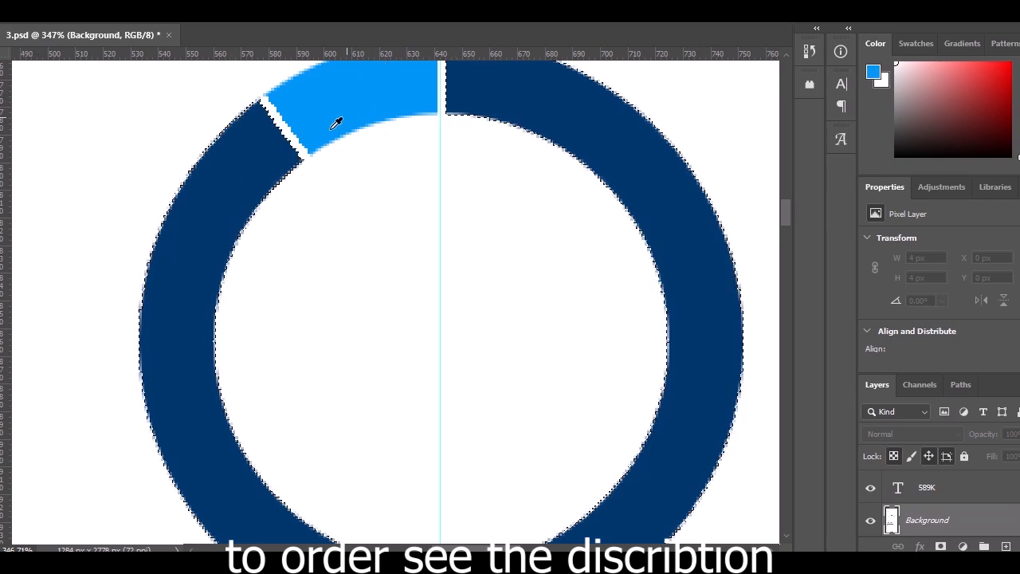
pyautogui.moveTo(275, 136)
pyautogui.mouseDown()
pyautogui.moveTo(231, 184)
pyautogui.moveTo(213, 252)
pyautogui.moveTo(187, 278)
pyautogui.moveTo(196, 280)
pyautogui.mouseUp()
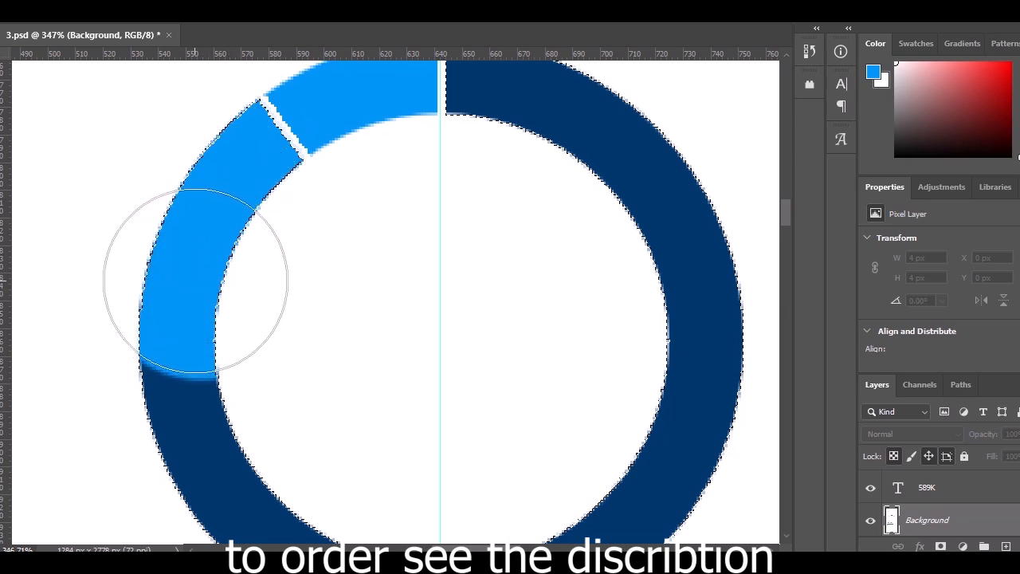
pyautogui.hotkey('ctrl', 'd')
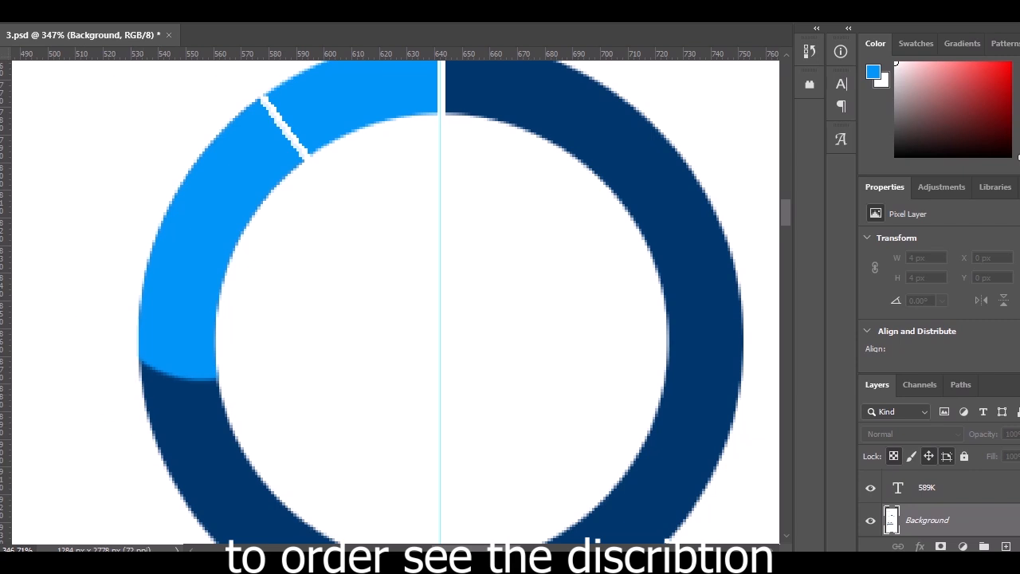
# Outline a thin four-point Pen path, about 29 by 9 px, across the light and dark blue boundary, and convert the Background into a regular layer
pyautogui.click(218, 374)
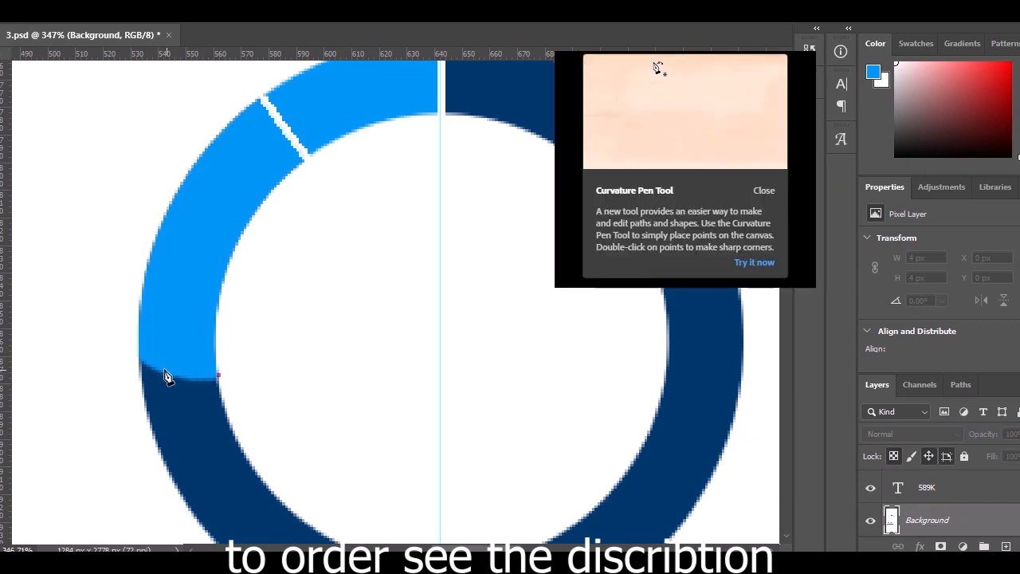
pyautogui.click(140, 364)
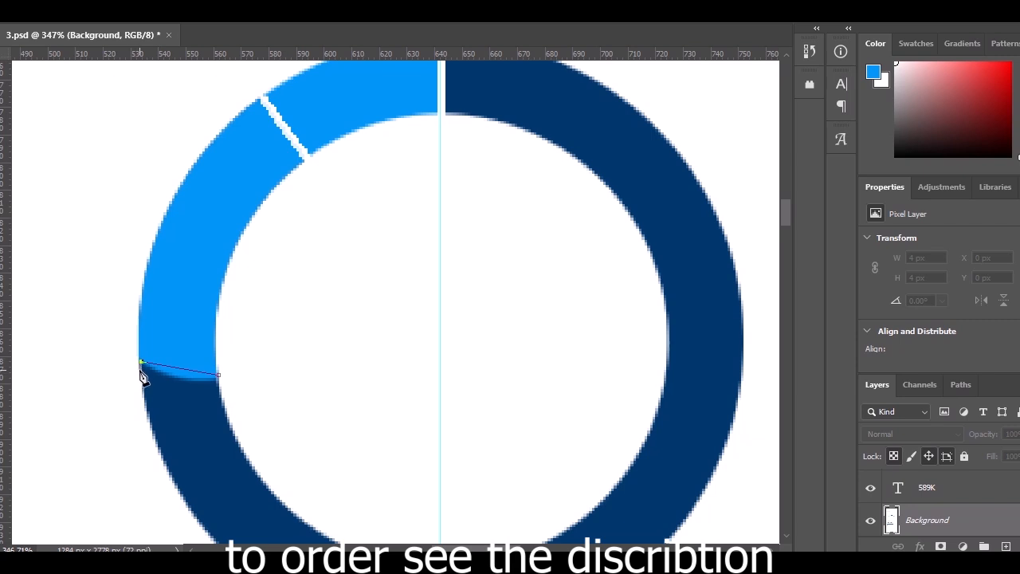
pyautogui.click(219, 383)
pyautogui.click(190, 376)
pyautogui.hotkey('ctrl', 'z')
pyautogui.click(1019, 519)
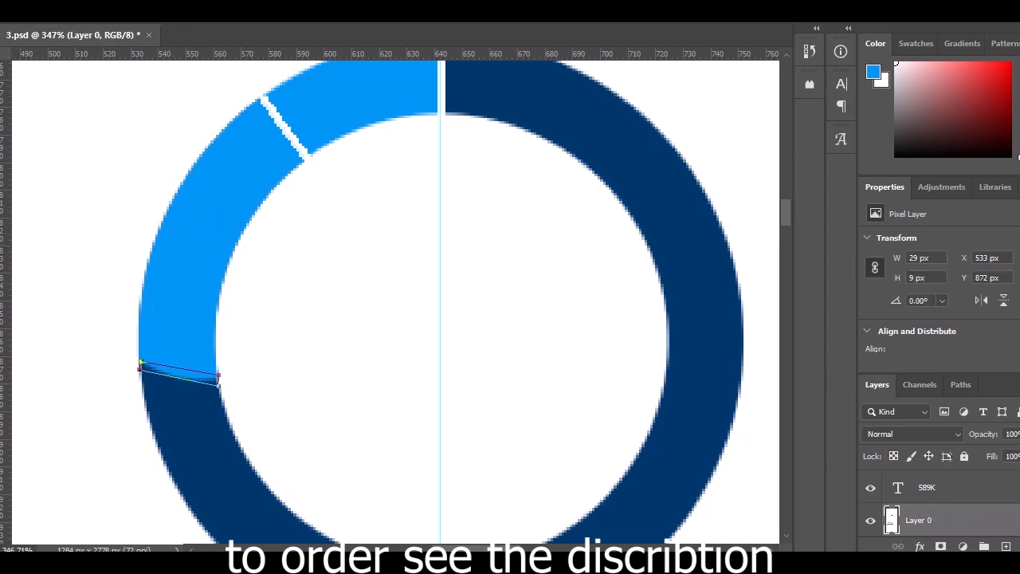
# Turn the thin path into a new anti-aliased selection with a feather radius of 0 pixels
pyautogui.rightClick(209, 382)
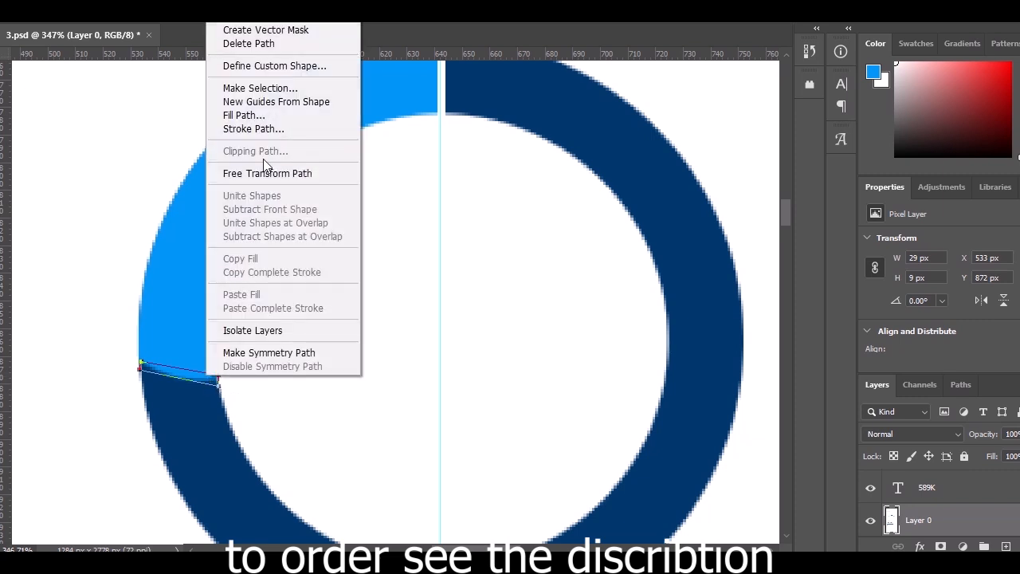
pyautogui.click(261, 88)
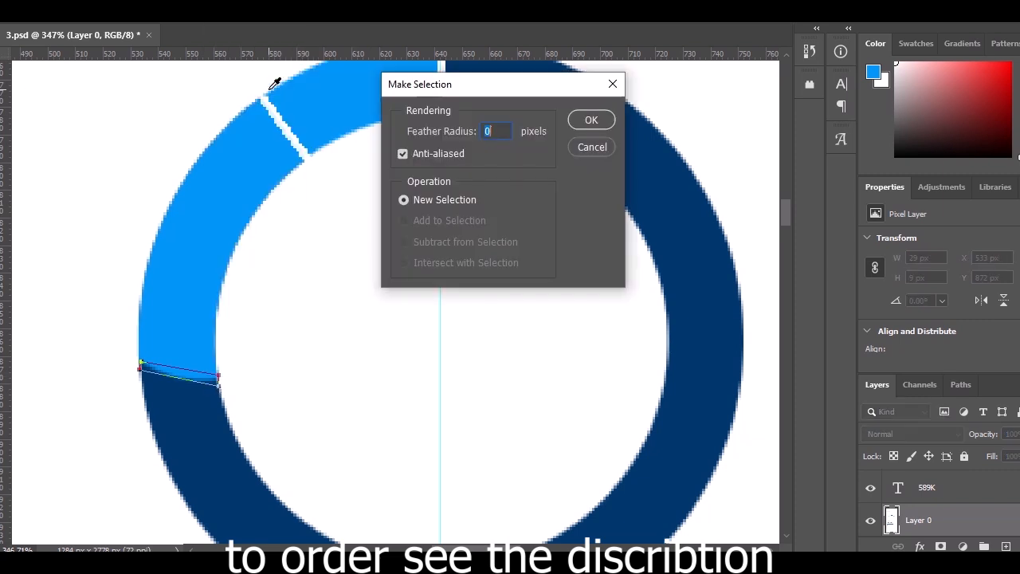
pyautogui.click(601, 124)
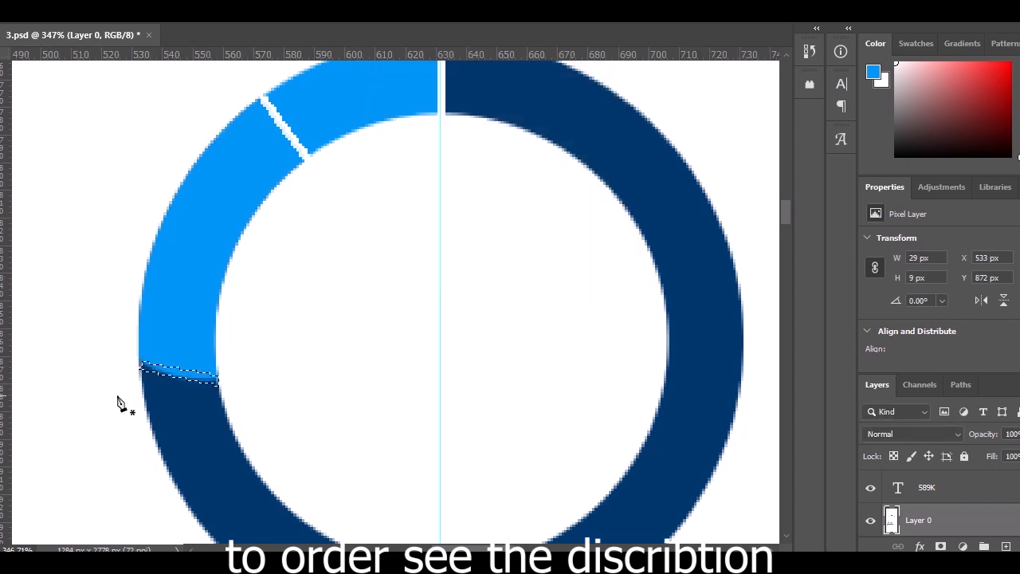
# Paint the selected strip white to form a divider between the light and dark blue segments, and clear the selection
pyautogui.scroll(2, 119, 405)
pyautogui.scroll(-1, 125, 410)
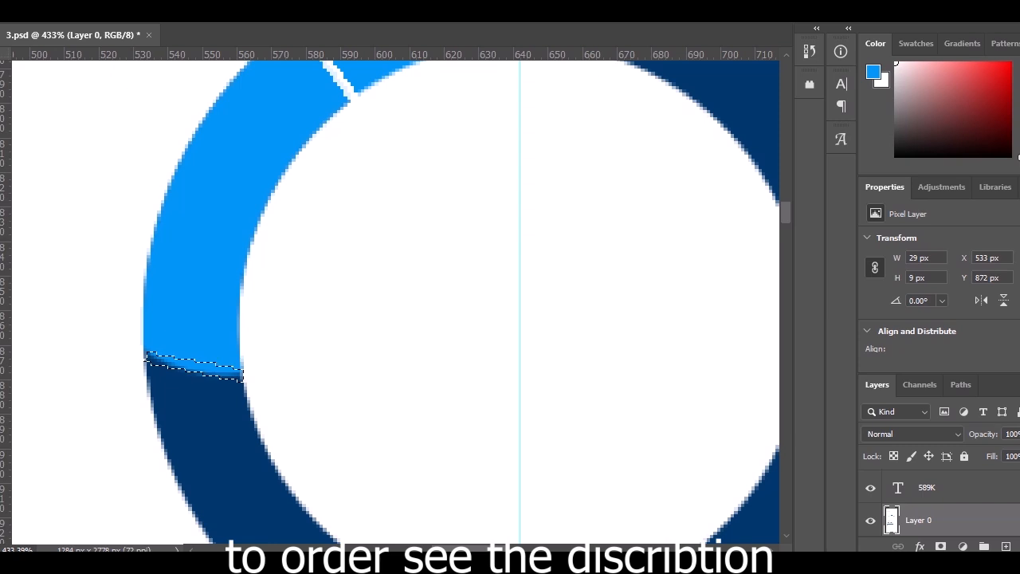
pyautogui.press('x')
pyautogui.moveTo(292, 327); pyautogui.dragTo(239, 334)
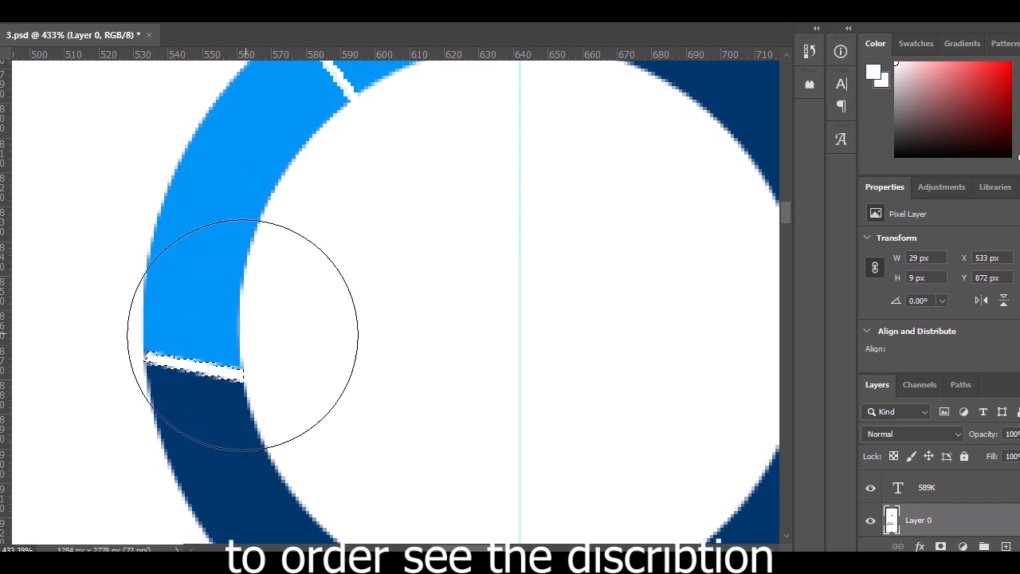
pyautogui.hotkey('ctrl', 'd')
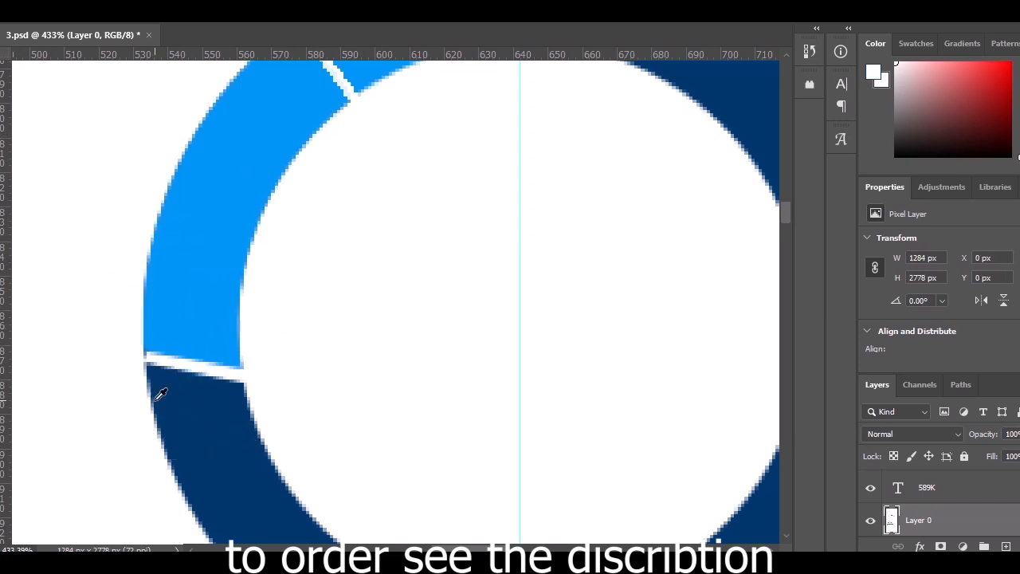
# Clean the stray gray pixels at the outer end of the new divider with a white 1 px Hard Round brush
pyautogui.scroll(5, 154, 391)
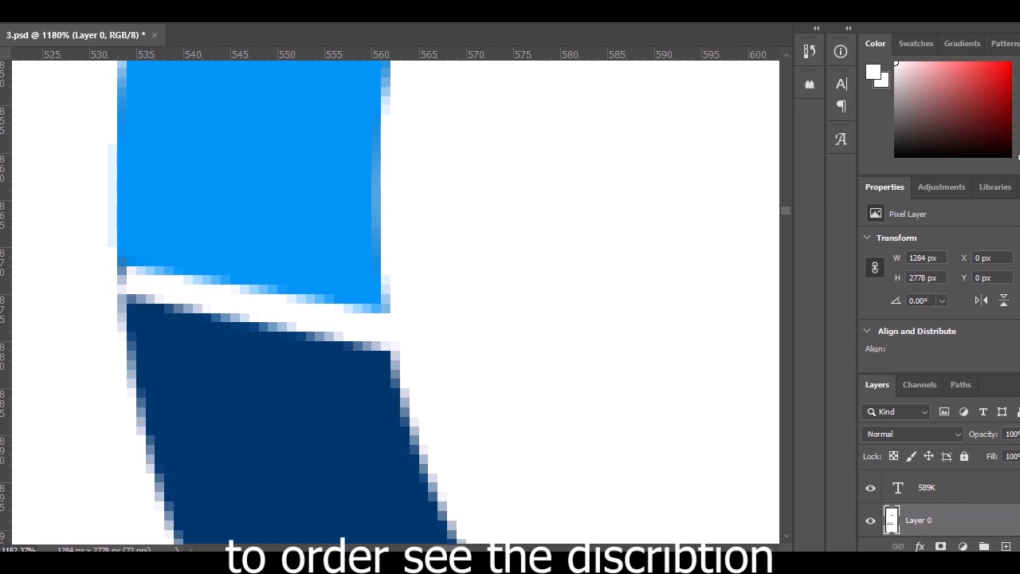
pyautogui.scroll(2, 411, 297)
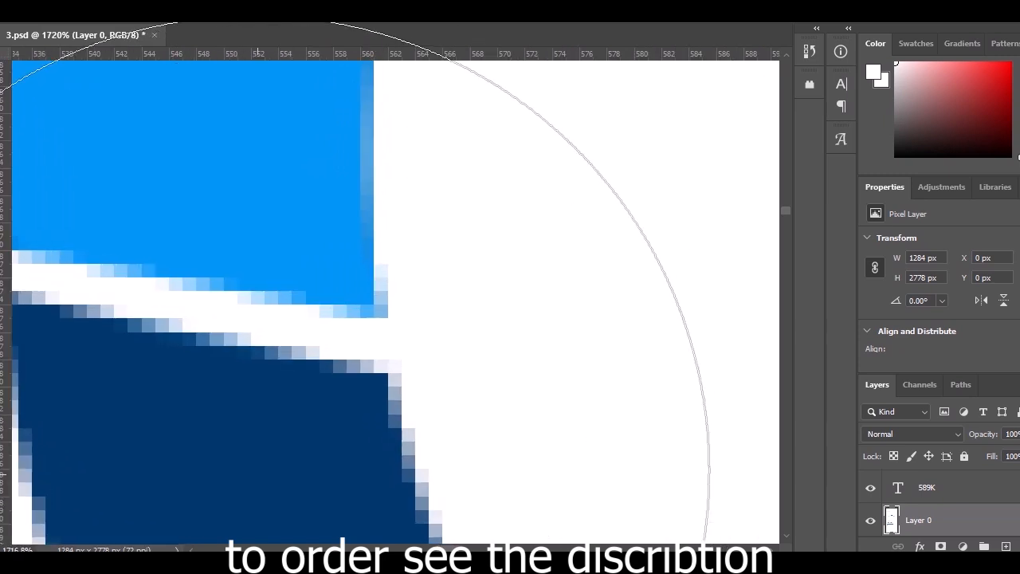
pyautogui.scroll(-5, 235, 283)
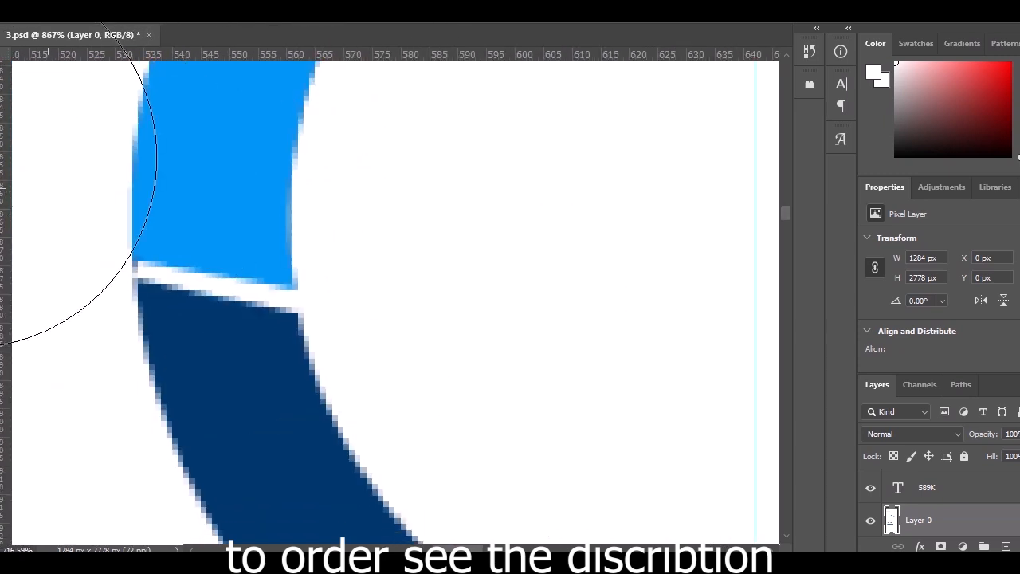
pyautogui.click(53, 11)
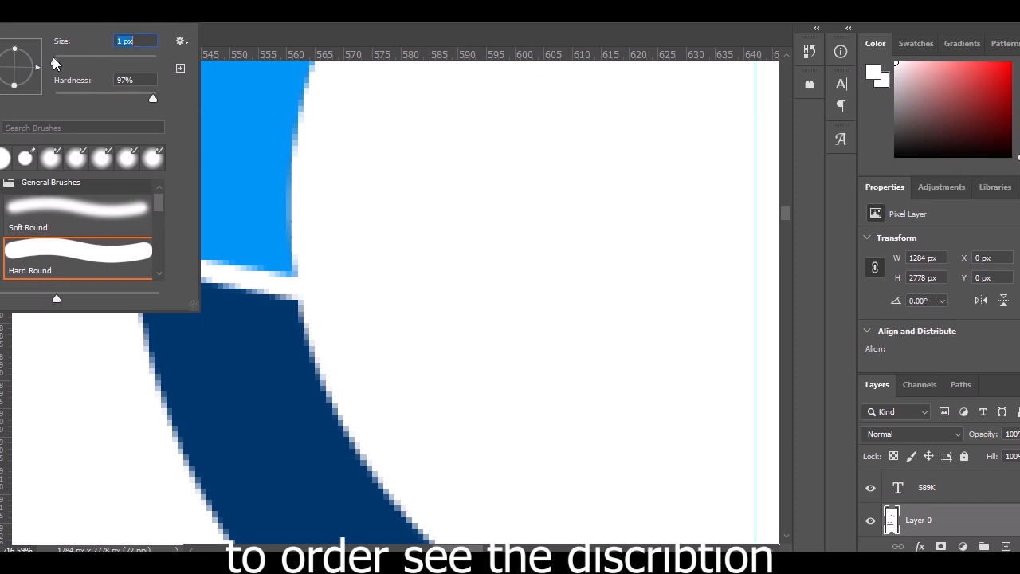
pyautogui.click(334, 283)
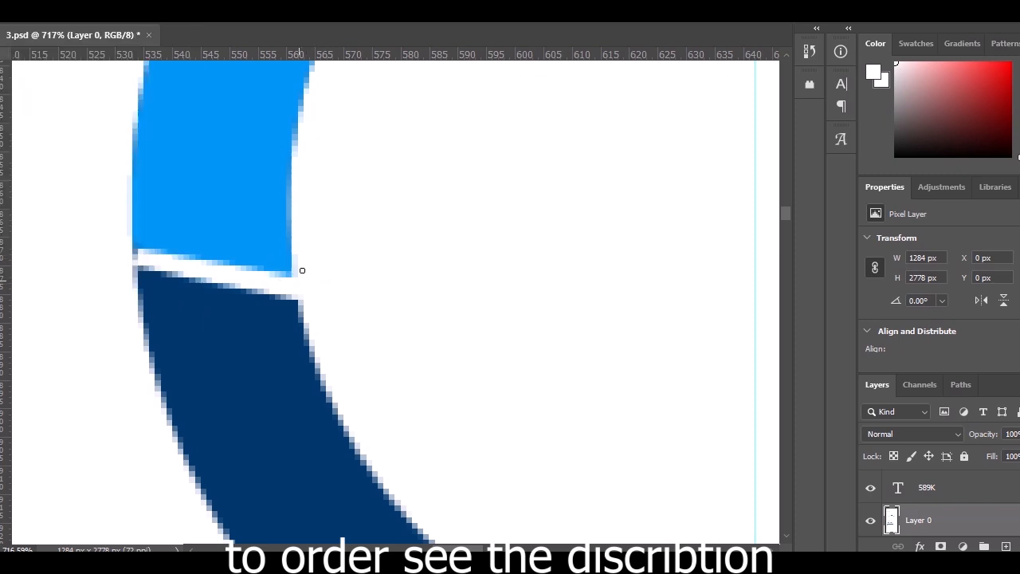
pyautogui.scroll(5, 62, 255)
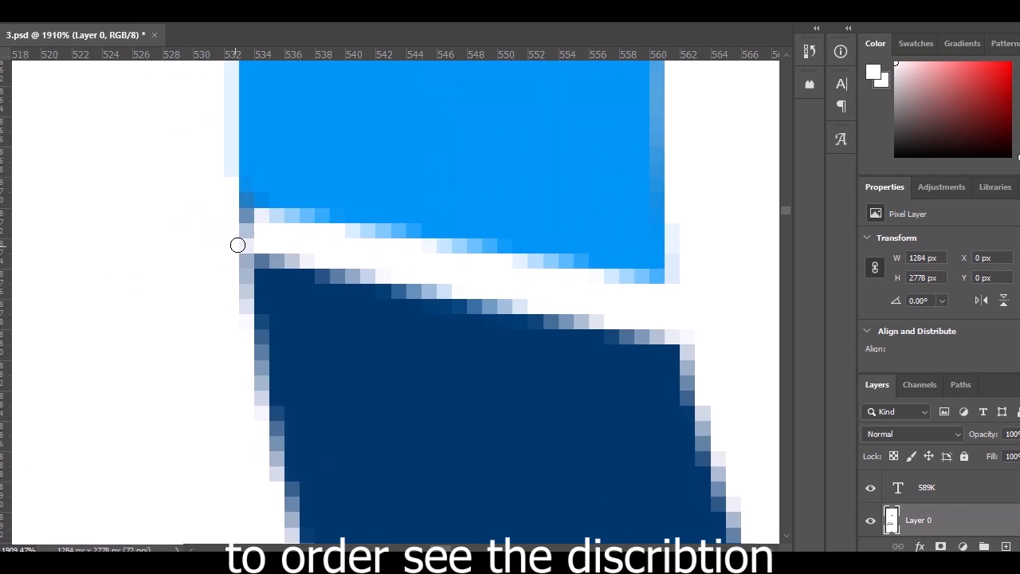
pyautogui.click(246, 217)
pyautogui.click(247, 215)
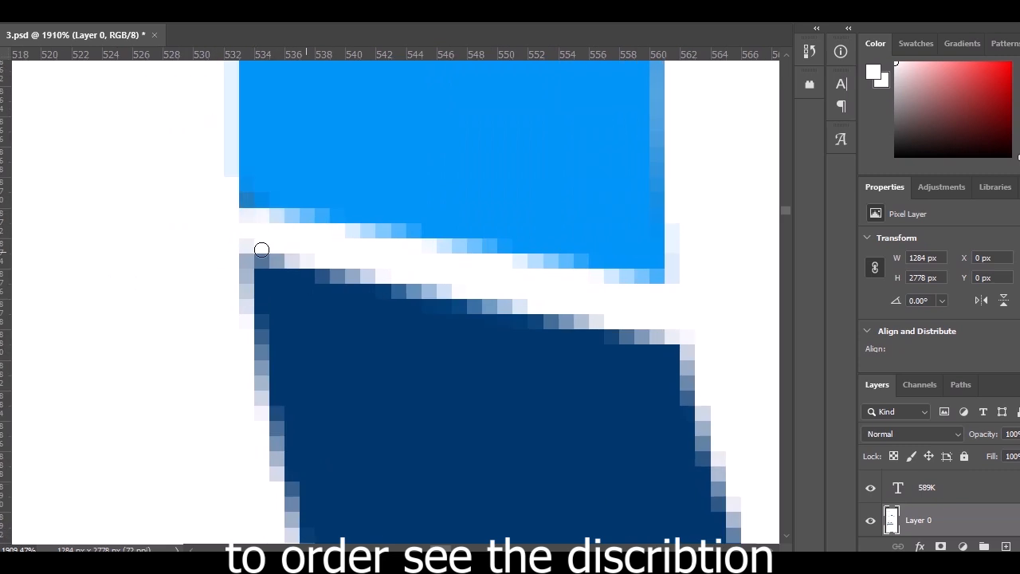
pyautogui.scroll(-3, 261, 266)
pyautogui.scroll(-6, 267, 273)
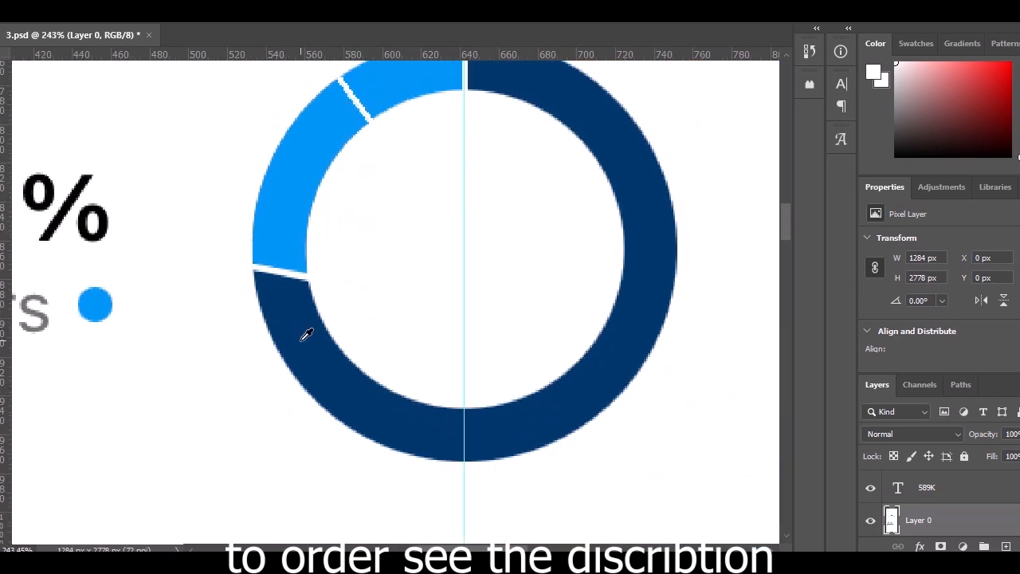
pyautogui.scroll(-1, 773, 487)
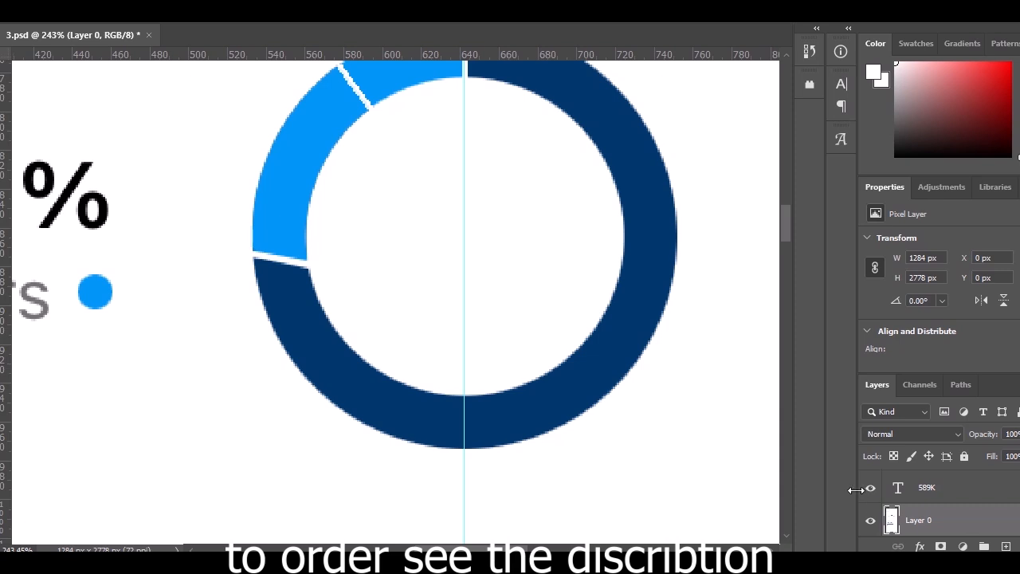
# Paint over the old white divider inside the light blue arc with its sampled blue, using a 15 px Hard Round brush
pyautogui.scroll(-3, 337, 148)
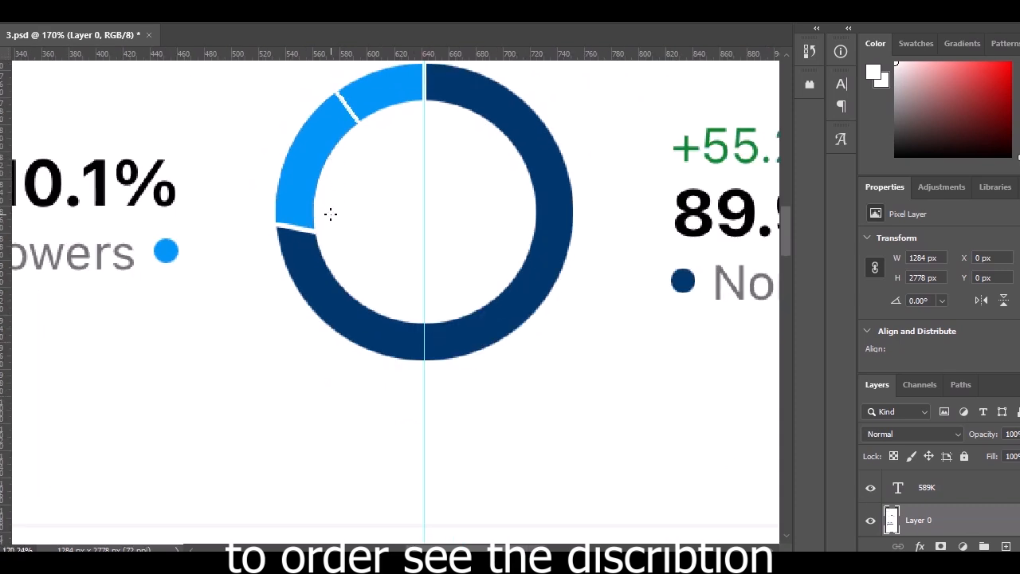
pyautogui.scroll(2, 314, 219)
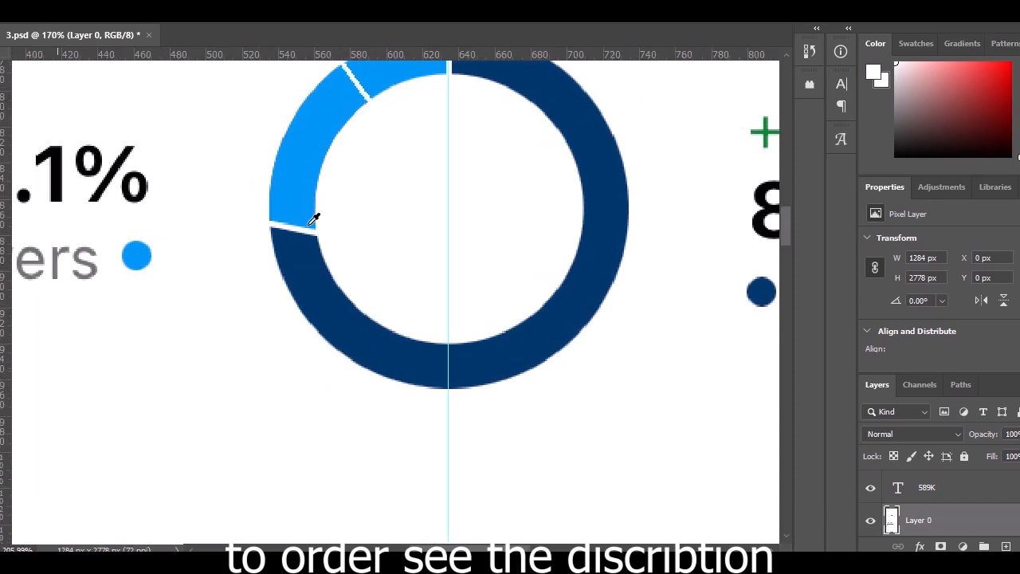
pyautogui.scroll(-3, 309, 223)
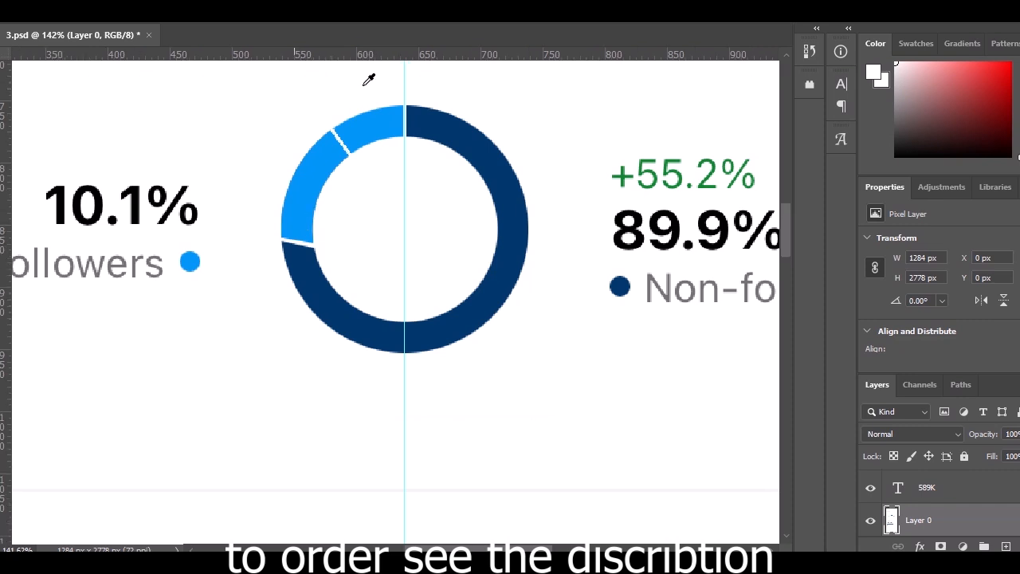
pyautogui.scroll(4, 337, 132)
pyautogui.scroll(1, 293, 150)
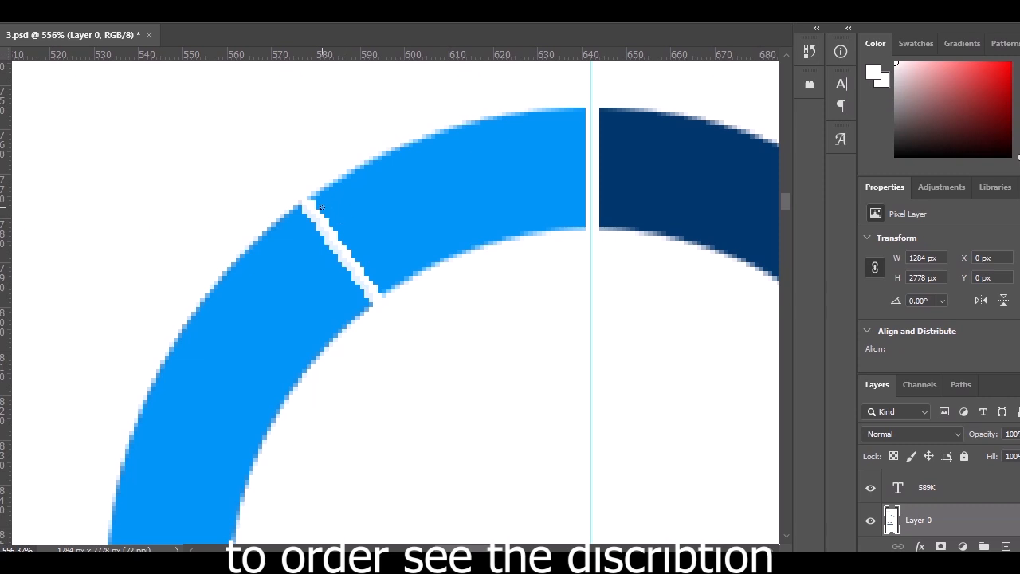
pyautogui.keyDown('alt'); pyautogui.click(351, 204); pyautogui.keyUp('alt')
pyautogui.click(58, 23)
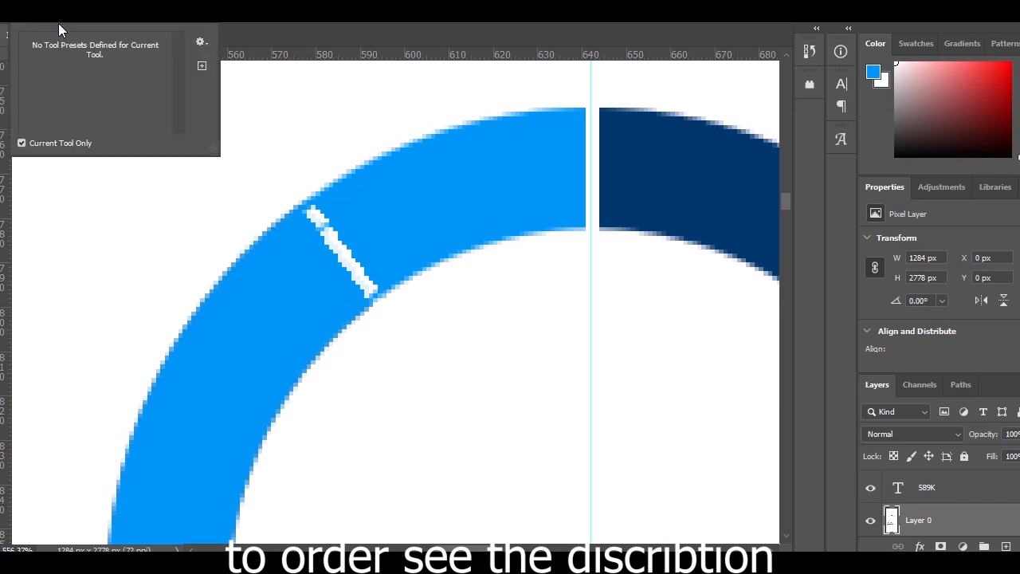
pyautogui.click(79, 23)
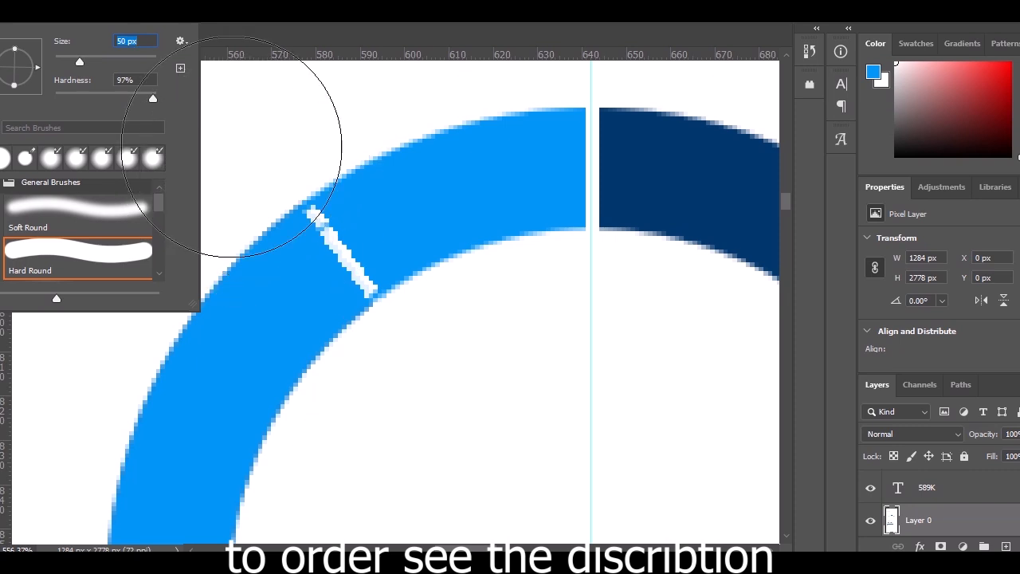
pyautogui.moveTo(77, 62); pyautogui.dragTo(67, 63)
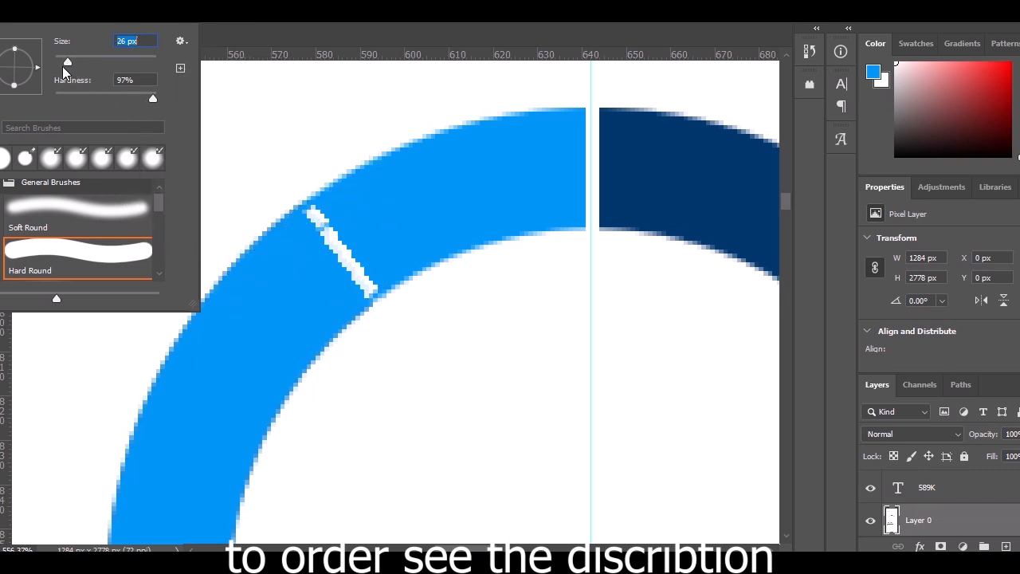
pyautogui.write('15')
pyautogui.press('Return')
pyautogui.click(329, 233)
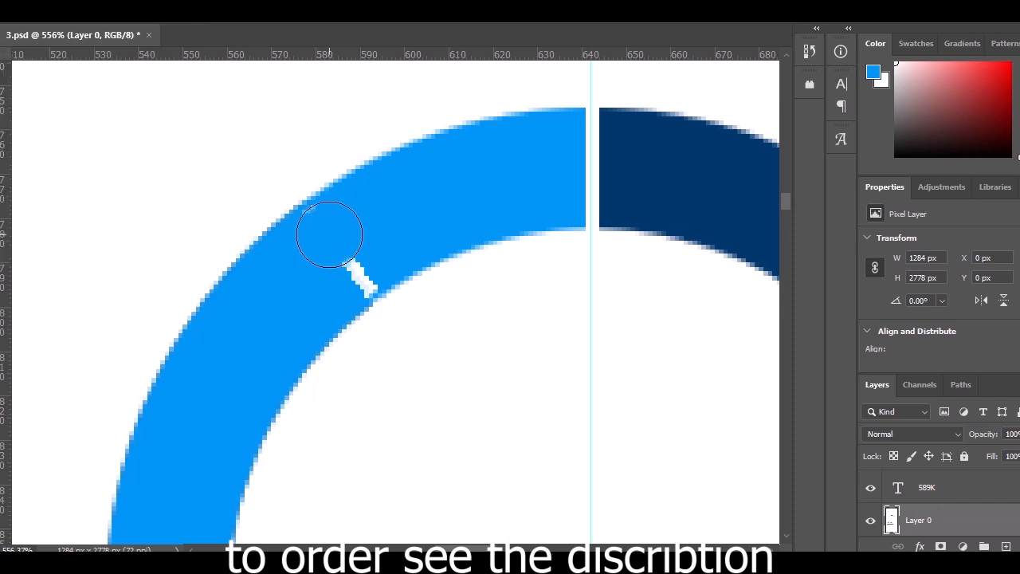
pyautogui.moveTo(326, 228); pyautogui.dragTo(354, 266)
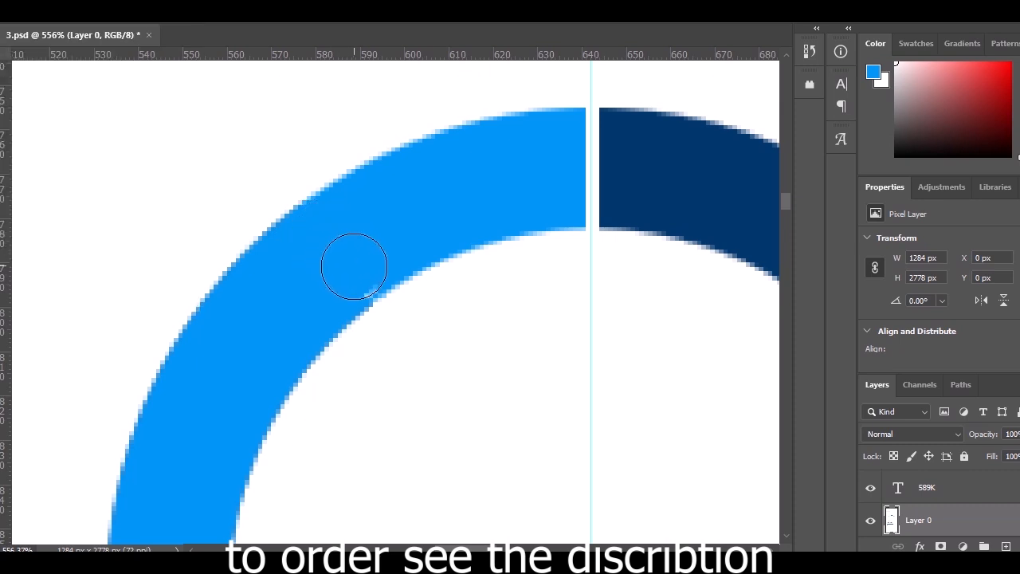
# Examine the repainted light blue arc and the remaining divider of the donut chart
pyautogui.scroll(-5, 314, 276)
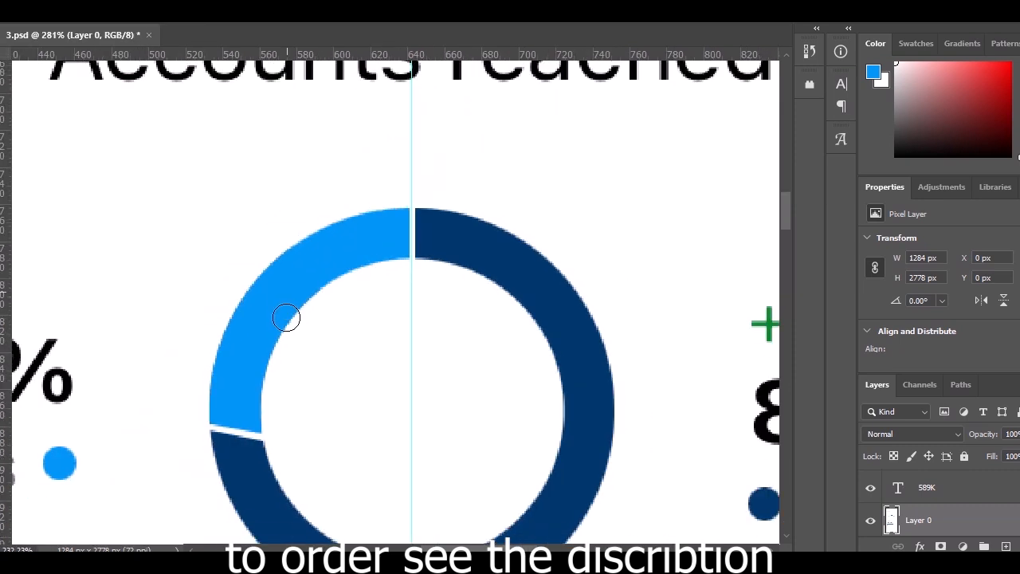
pyautogui.scroll(-2, 246, 307)
pyautogui.scroll(2, 227, 244)
pyautogui.scroll(3, 221, 246)
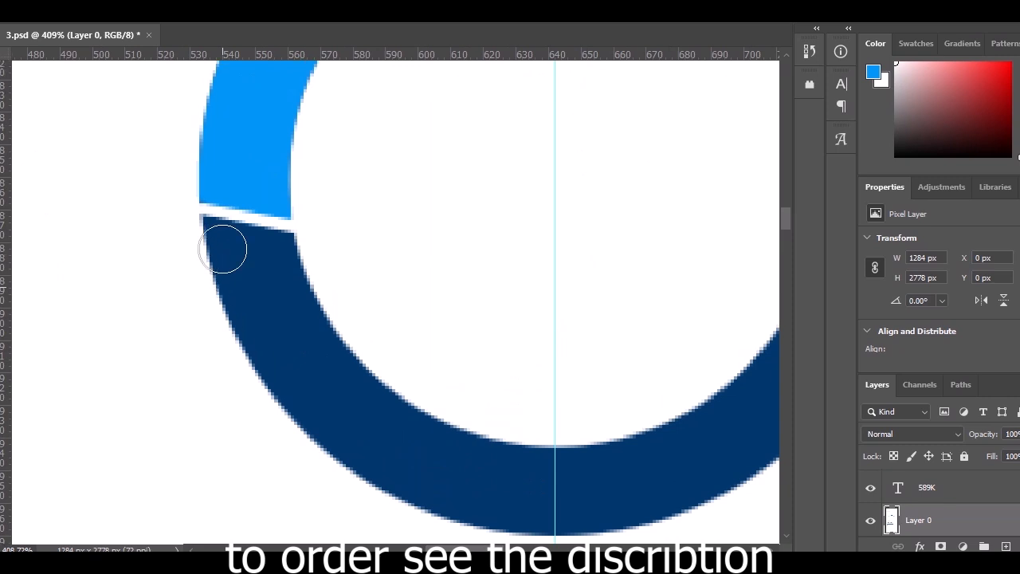
pyautogui.scroll(-2, 262, 308)
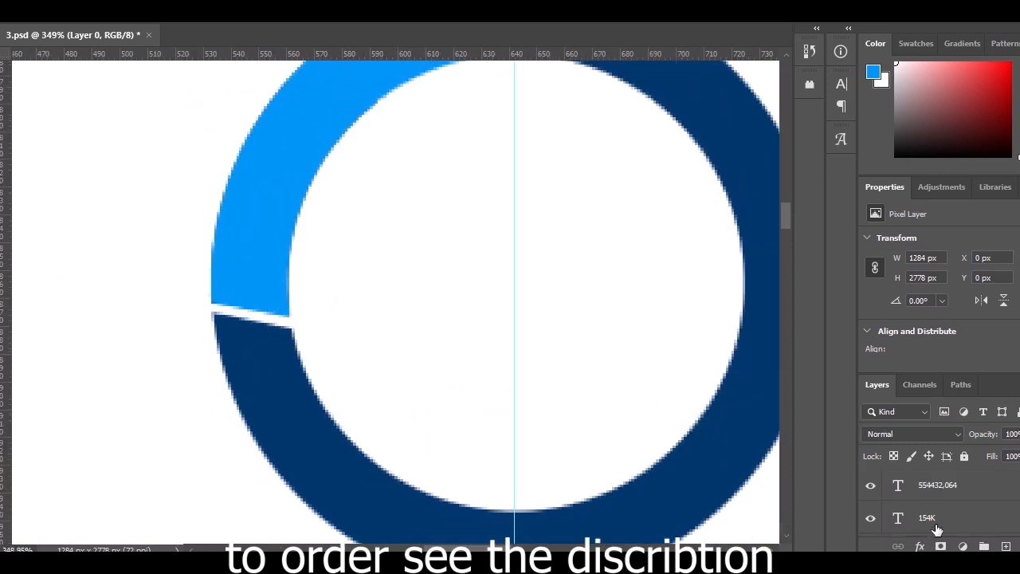
pyautogui.scroll(-5, 576, 460)
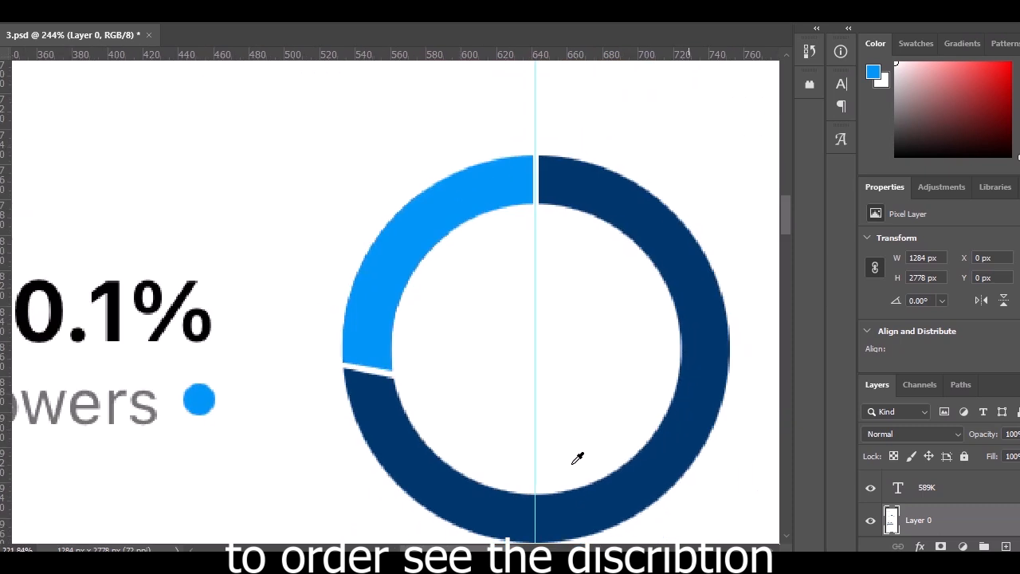
pyautogui.scroll(-1, 577, 458)
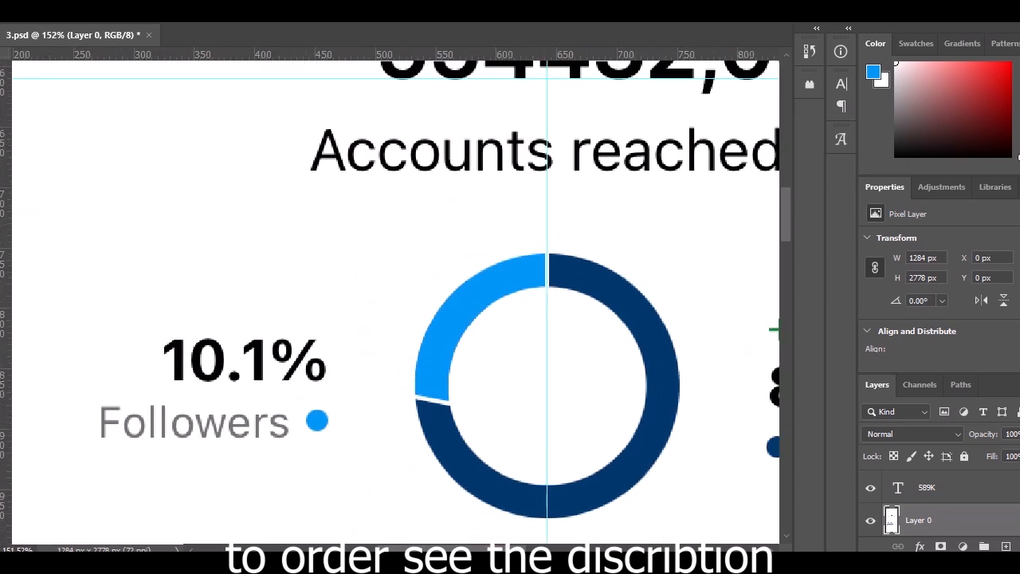
# Add the text note "It can be better but the video time" across the upper donut chart, shrunk to about 407 px wide
pyautogui.click(346, 273)
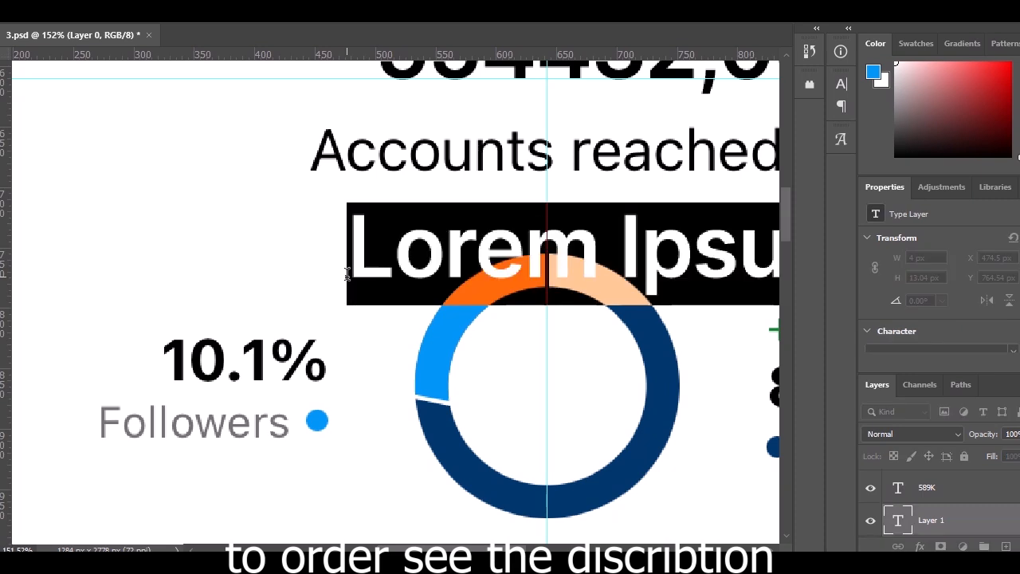
pyautogui.write('It ')
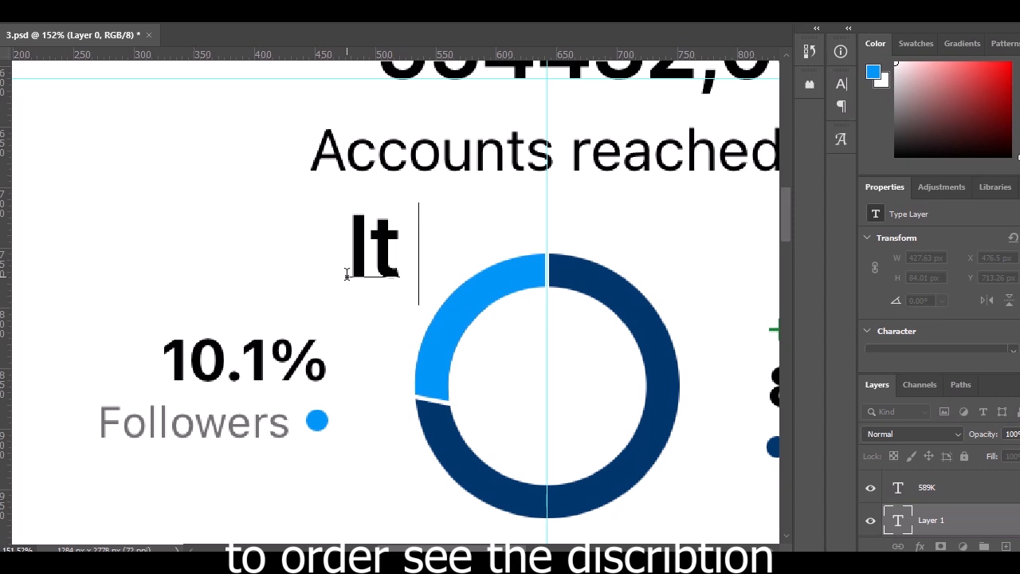
pyautogui.write('cab')
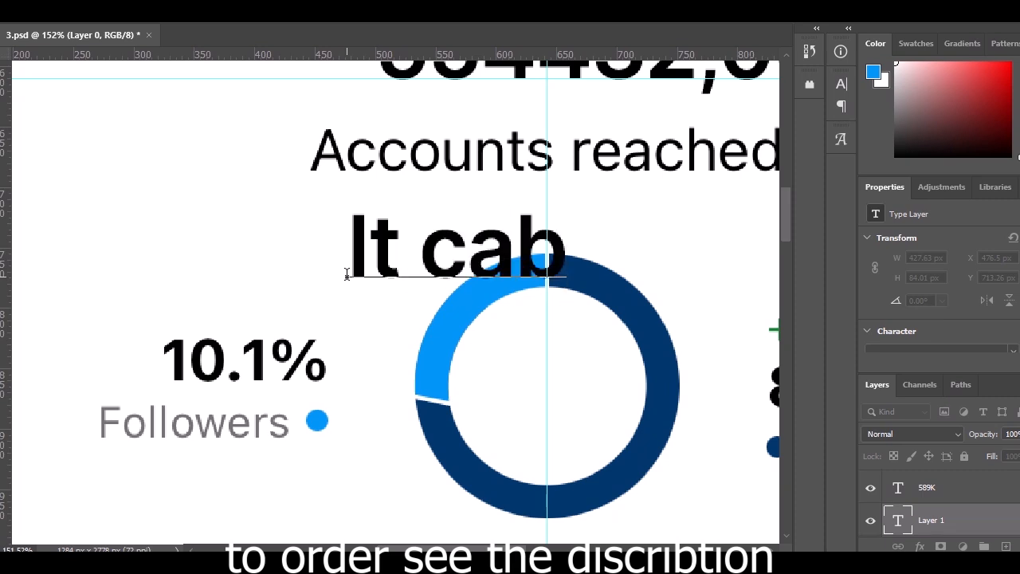
pyautogui.press('BackSpace')
pyautogui.write('n be ')
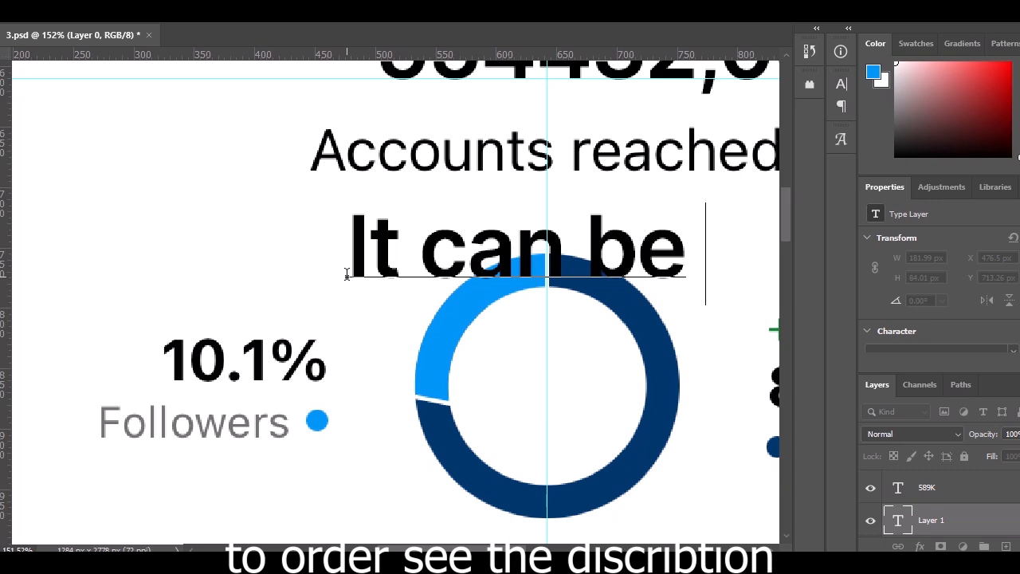
pyautogui.write('be')
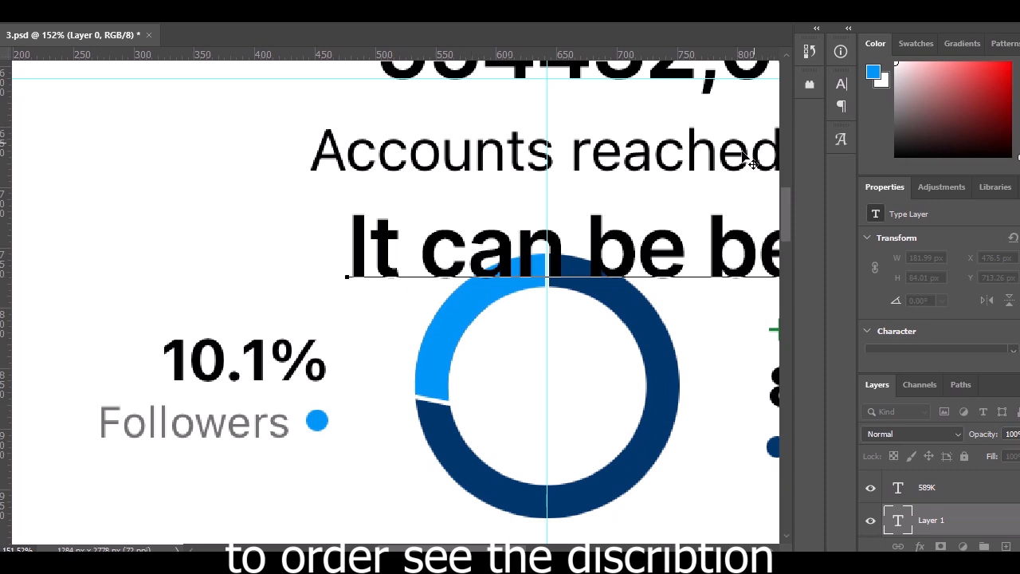
pyautogui.moveTo(727, 176); pyautogui.dragTo(164, 189)
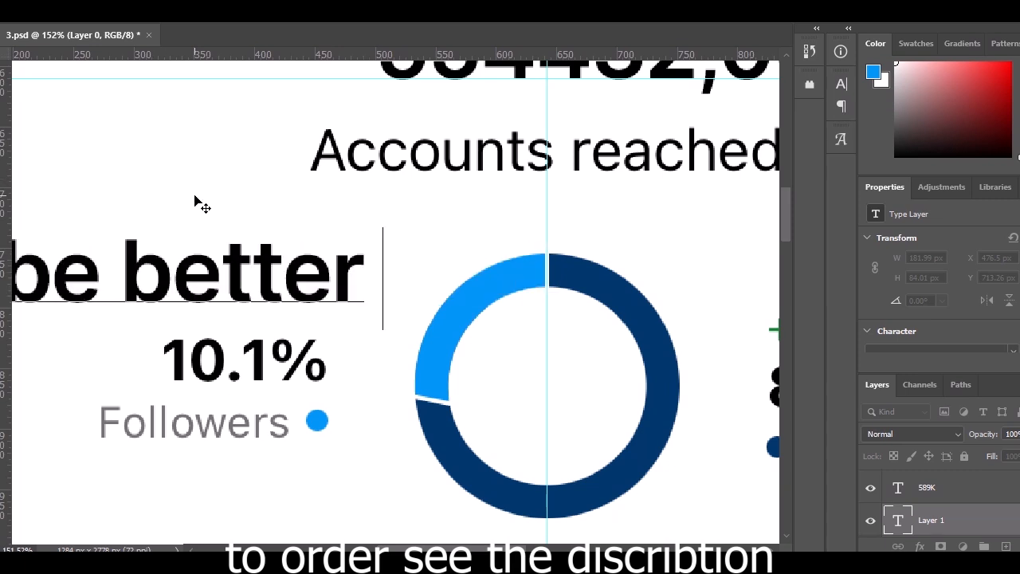
pyautogui.write('but the ')
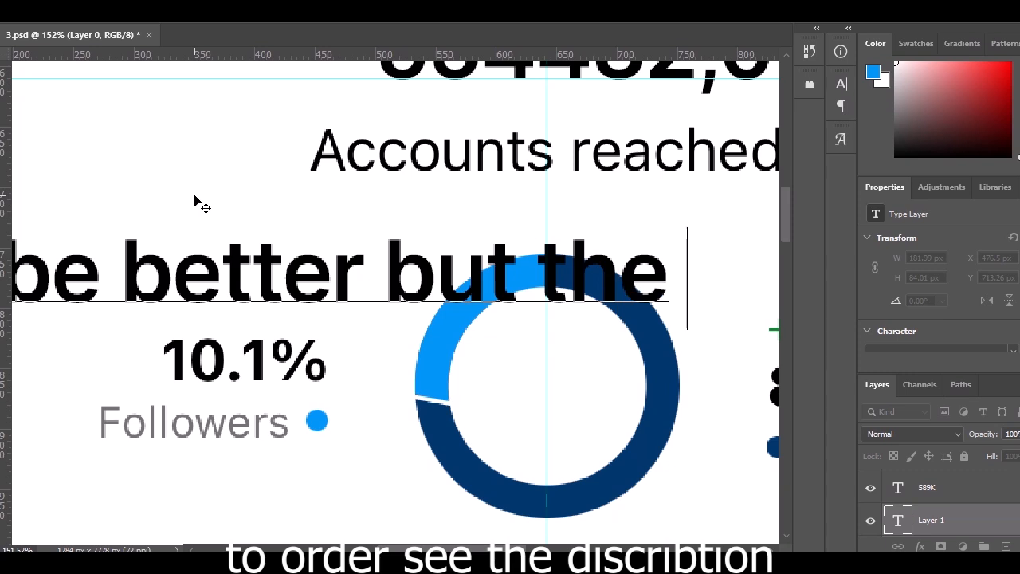
pyautogui.write('vid')
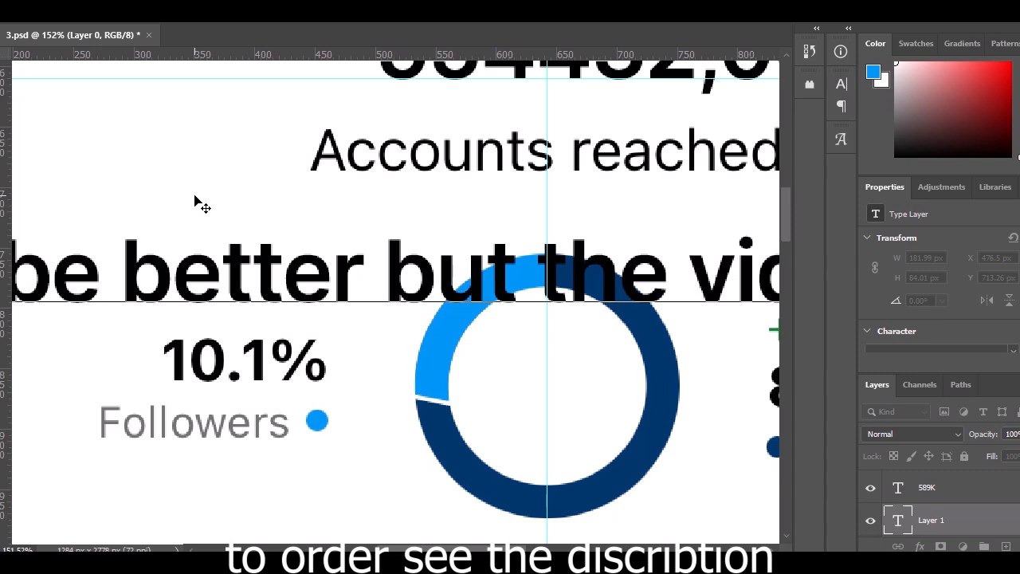
pyautogui.tripleClick(201, 260)
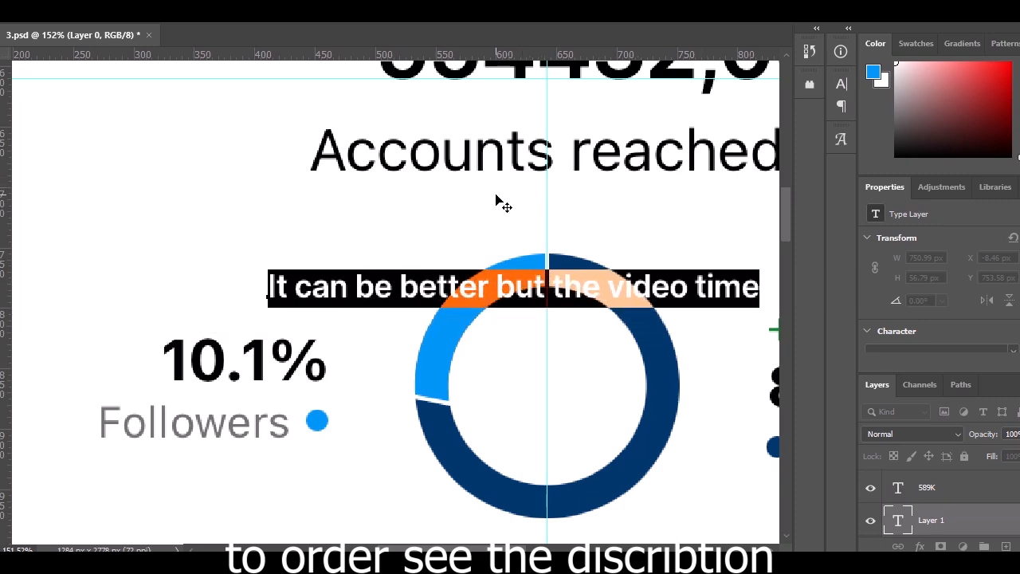
pyautogui.click(725, 26)
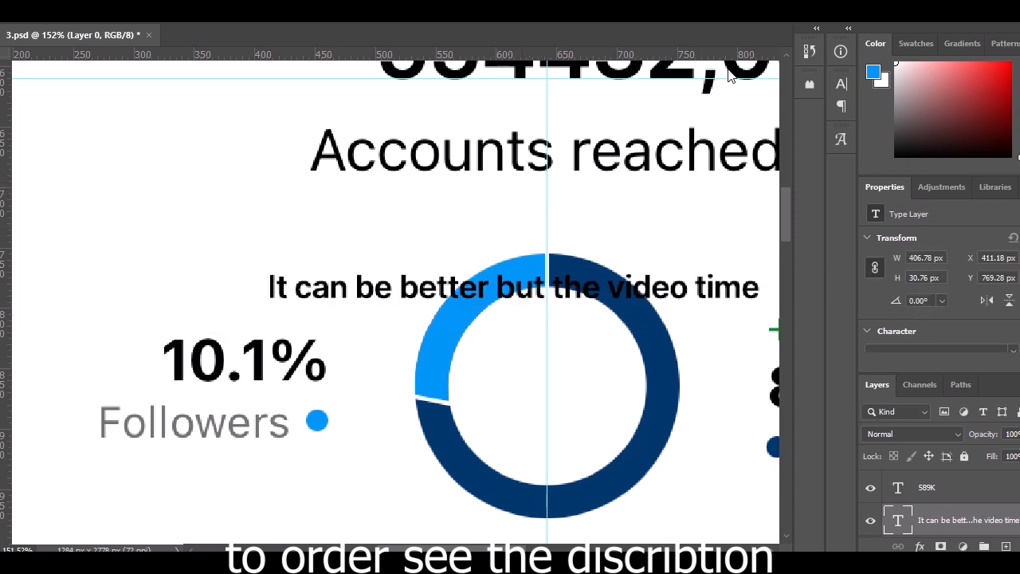
# Change the Posts value under By content type to 282K
pyautogui.scroll(-3, 566, 370)
pyautogui.scroll(-3, 569, 370)
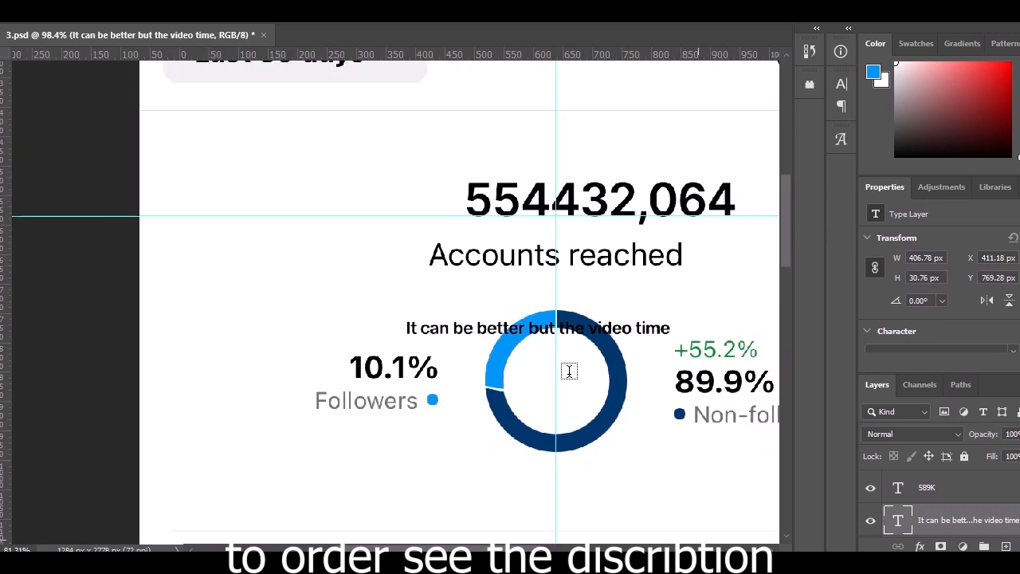
pyautogui.scroll(-3, 542, 399)
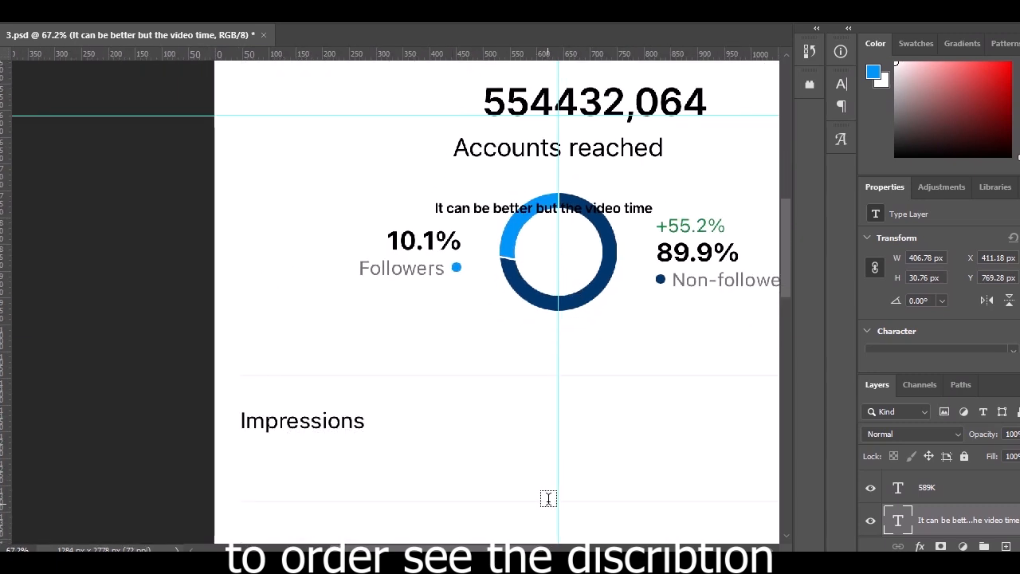
pyautogui.scroll(-3, 574, 494)
pyautogui.scroll(-5, 674, 505)
pyautogui.scroll(-5, 701, 431)
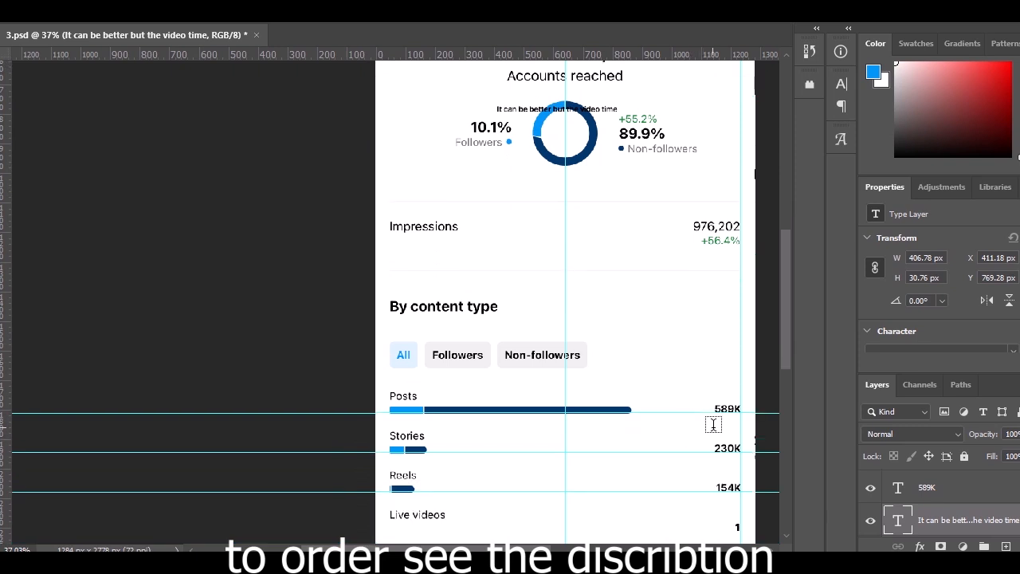
pyautogui.scroll(3, 709, 374)
pyautogui.scroll(2, 706, 363)
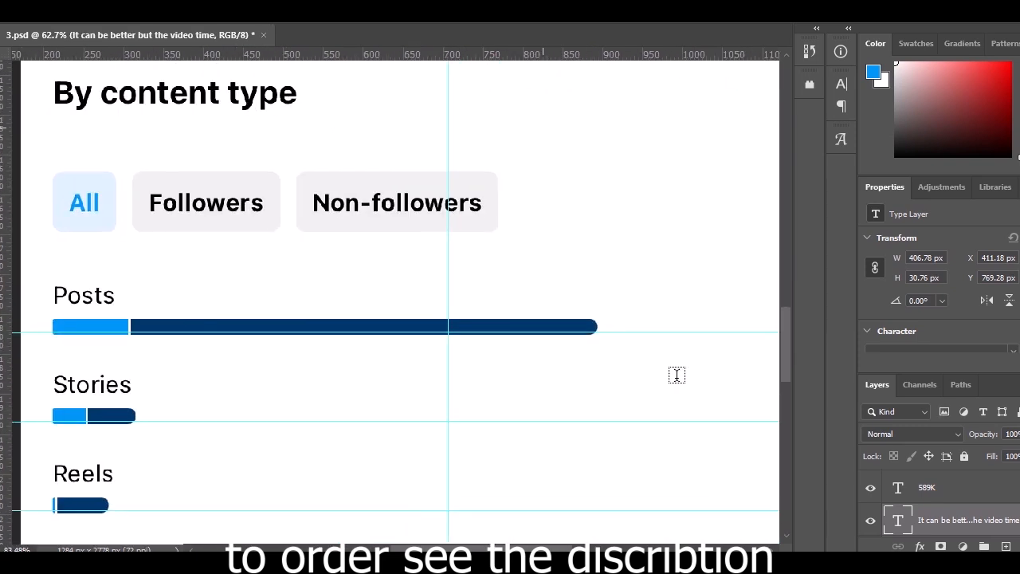
pyautogui.hscroll(3, 396, 303)
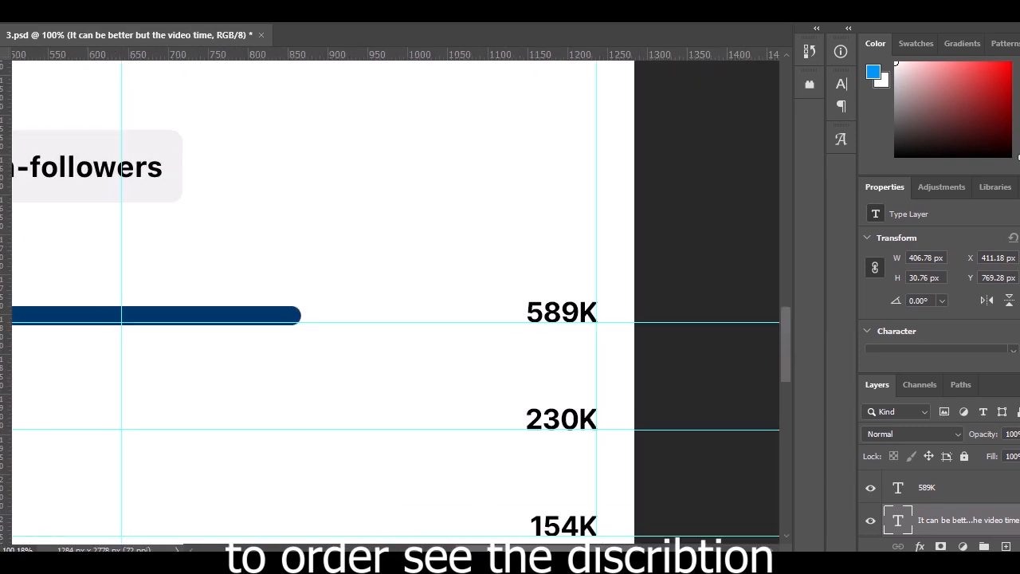
pyautogui.doubleClick(546, 313)
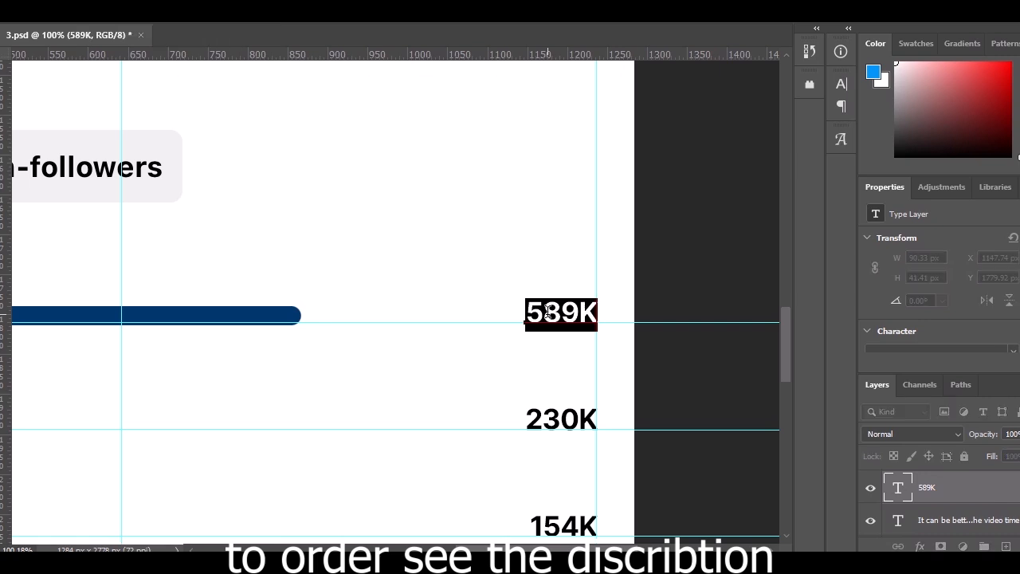
pyautogui.moveTo(529, 311); pyautogui.dragTo(576, 317)
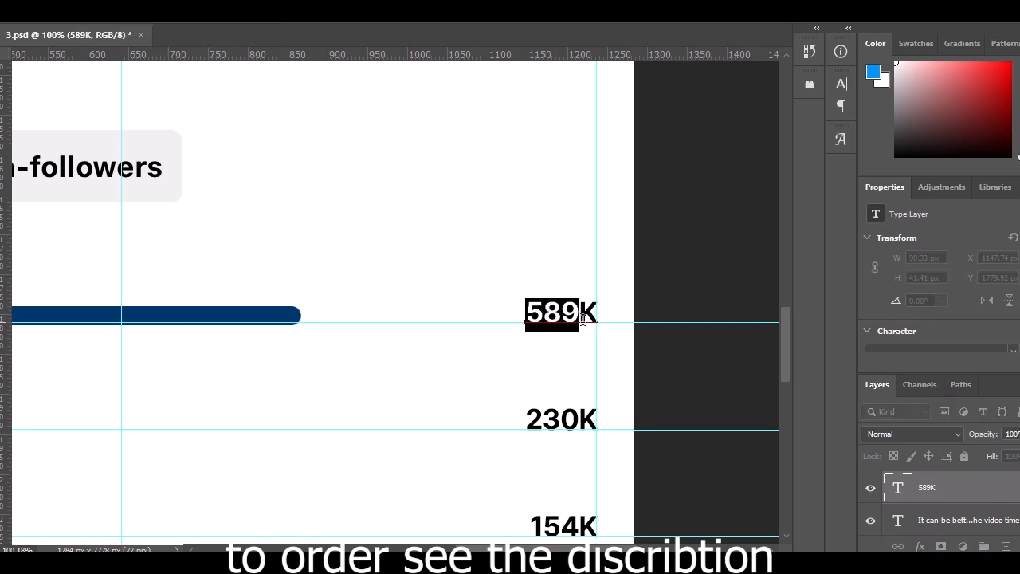
pyautogui.write('222K')
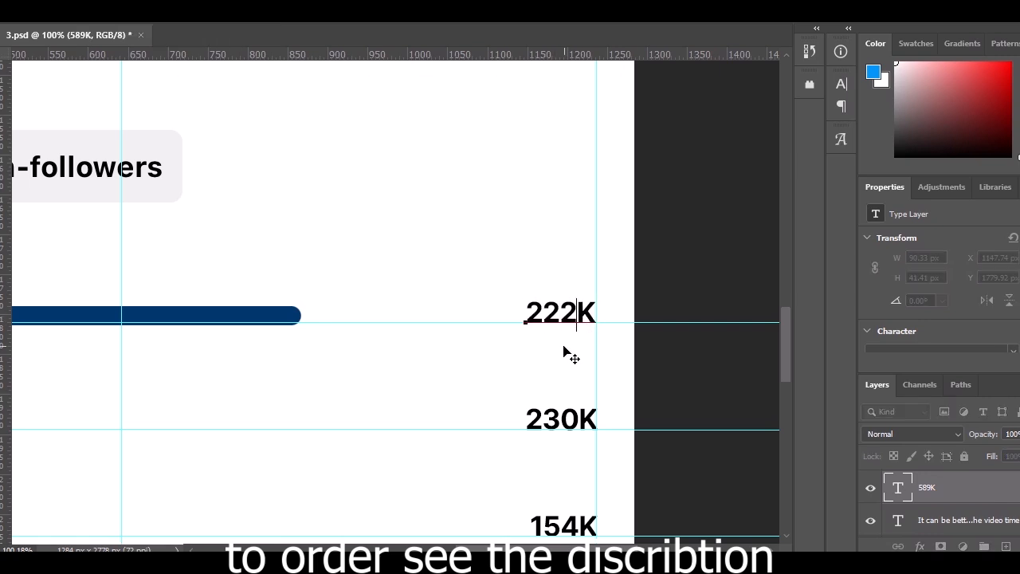
pyautogui.moveTo(564, 315)
pyautogui.mouseDown()
pyautogui.moveTo(572, 314)
pyautogui.moveTo(550, 309)
pyautogui.mouseUp()
pyautogui.write('8')
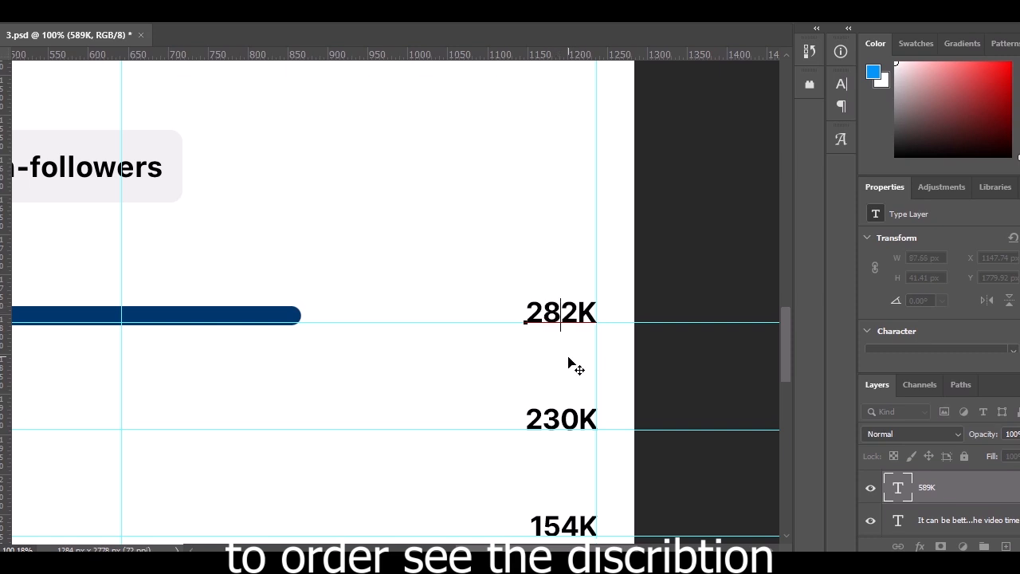
pyautogui.click(173, 335)
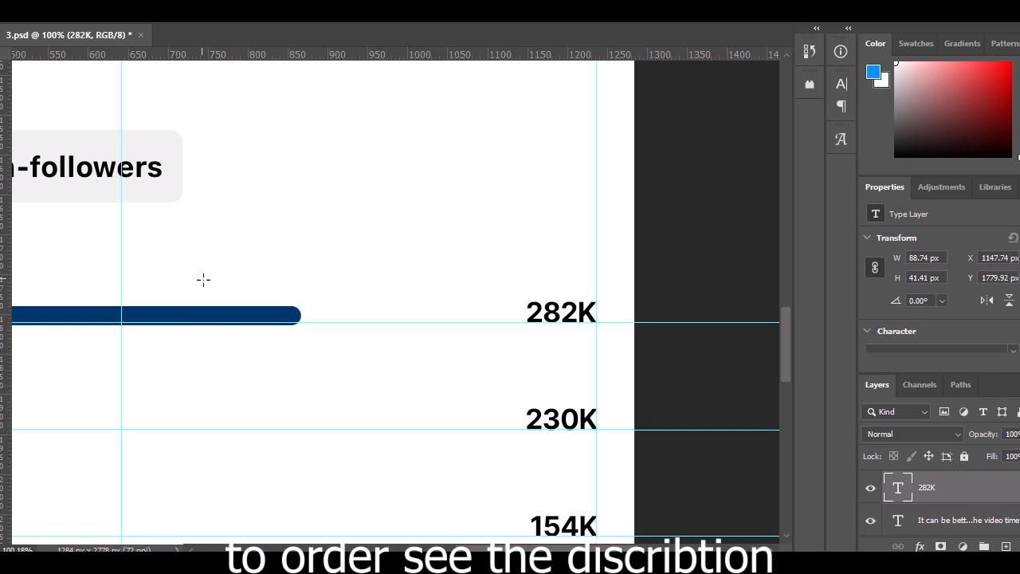
# Copy an area of about 384 × 101 px around the Posts bar's right end from Layer 0 onto a new layer
pyautogui.scroll(-1, 916, 499)
pyautogui.click(916, 520)
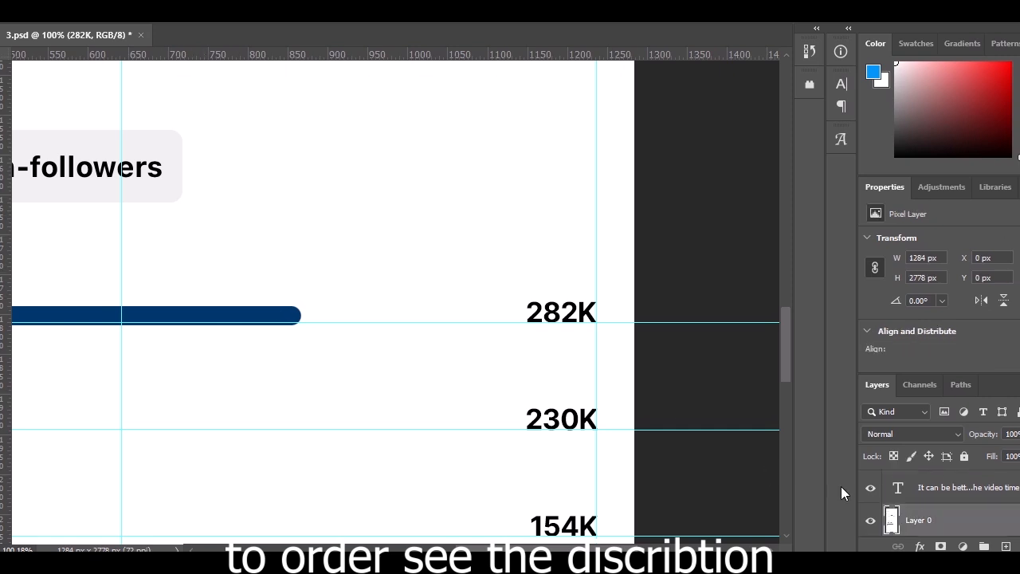
pyautogui.moveTo(212, 274); pyautogui.dragTo(518, 356)
pyautogui.hotkey('ctrl', 'j')
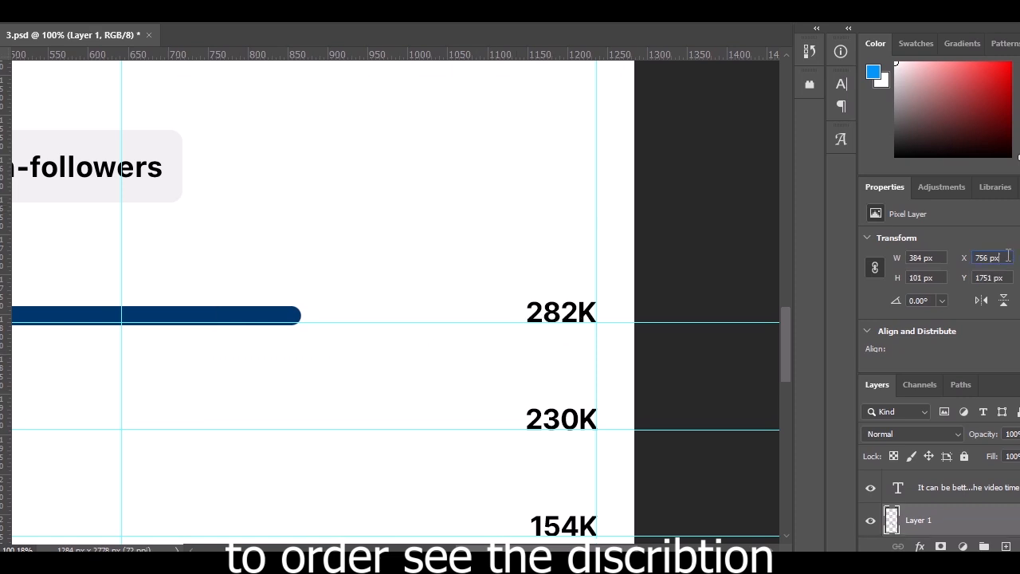
# Shorten the Posts bar by shifting the copied bar end left to an X position of 520 px
pyautogui.press('Down')
pyautogui.press('Down')
pyautogui.press('Down')
pyautogui.press('Down')
pyautogui.press('Down')
pyautogui.press('Down')
pyautogui.press('Down')
pyautogui.press('Down')
pyautogui.press('Down')
pyautogui.press('Down')
pyautogui.press('Down')
pyautogui.press('Down')
pyautogui.press('Down')
pyautogui.press('Down')
pyautogui.press('Down')
pyautogui.press('Down')
pyautogui.press('Down')
pyautogui.press('Down')
pyautogui.press('Down')
pyautogui.press('Down')
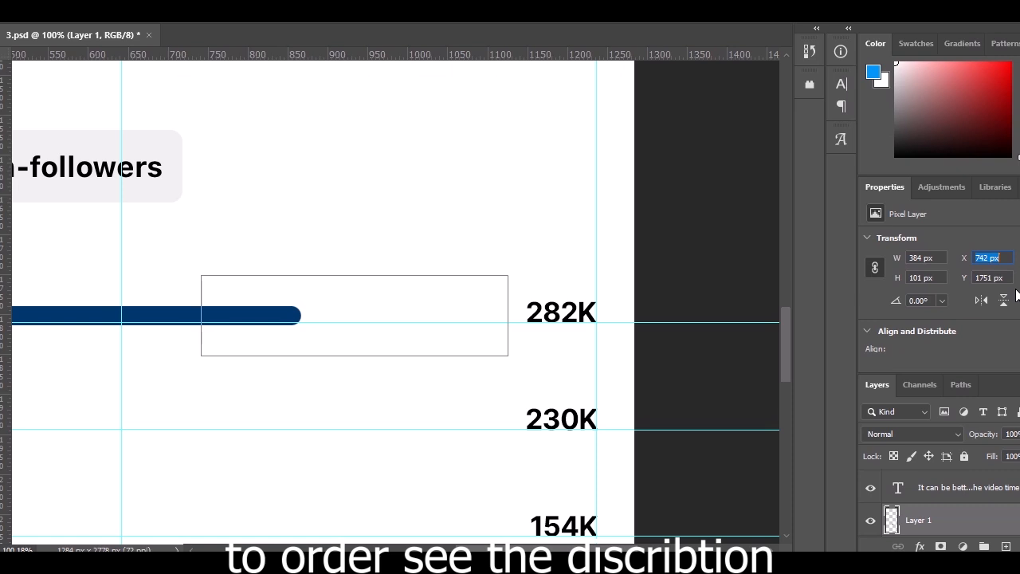
pyautogui.press('Down')
pyautogui.press('Down')
pyautogui.press('Down')
pyautogui.press('Down')
pyautogui.press('Down')
pyautogui.press('Down')
pyautogui.press('Down')
pyautogui.press('Down')
pyautogui.press('Down')
pyautogui.press('Down')
pyautogui.press('Down')
pyautogui.press('Down')
pyautogui.press('Down')
pyautogui.press('Down')
pyautogui.press('Down')
pyautogui.press('Down')
pyautogui.press('Down')
pyautogui.press('Down')
pyautogui.press('Down')
pyautogui.press('Down')
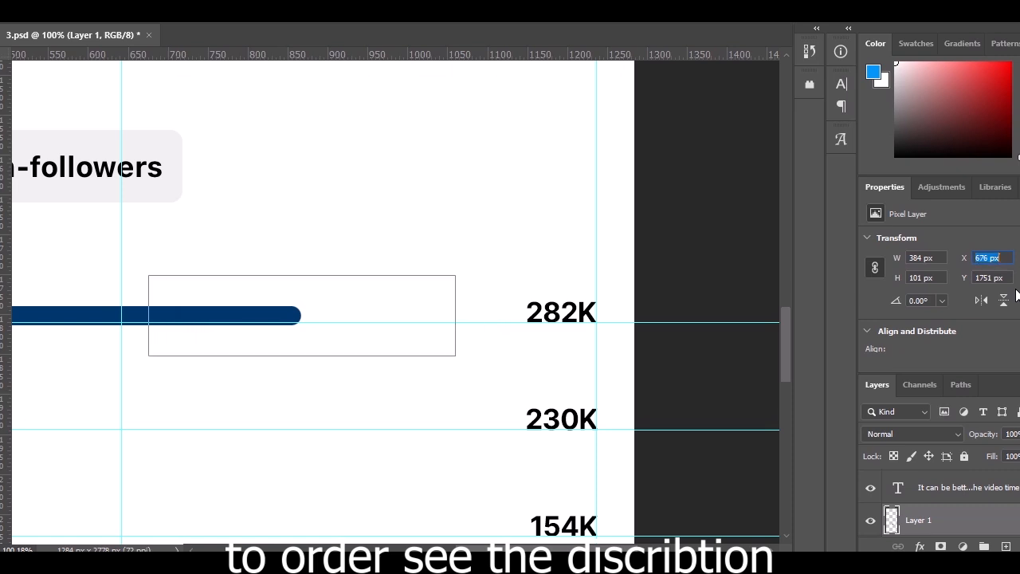
pyautogui.press('Down')
pyautogui.press('Down')
pyautogui.press('Down')
pyautogui.press('Down')
pyautogui.press('Down')
pyautogui.press('Down')
pyautogui.press('Down')
pyautogui.press('Down')
pyautogui.press('Down')
pyautogui.press('Down')
pyautogui.press('Down')
pyautogui.press('Down')
pyautogui.press('Down')
pyautogui.press('Down')
pyautogui.press('Down')
pyautogui.press('Down')
pyautogui.press('Down')
pyautogui.press('Down')
pyautogui.press('Down')
pyautogui.press('Down')
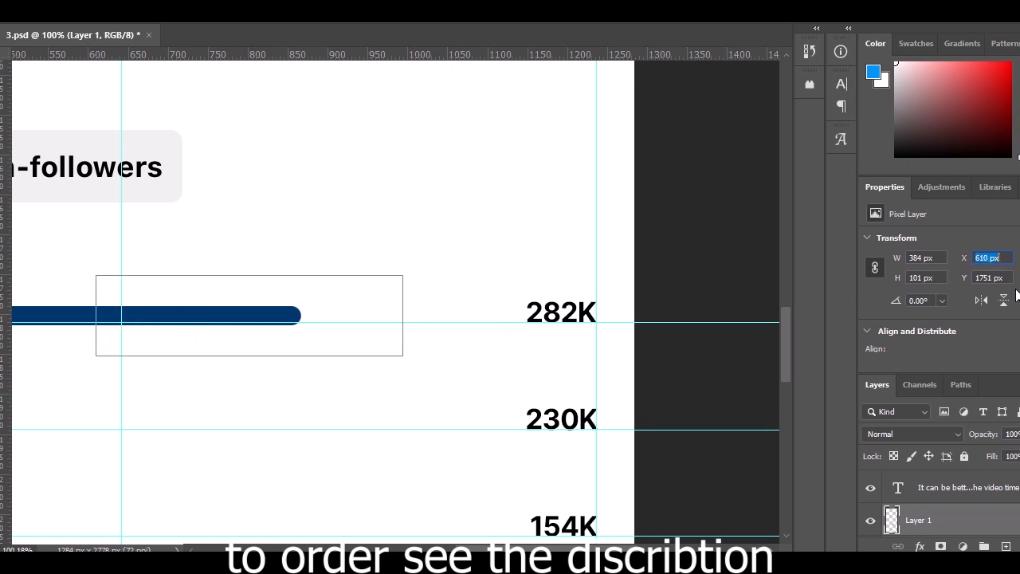
pyautogui.press('Down')
pyautogui.press('Down')
pyautogui.press('Down')
pyautogui.press('Down')
pyautogui.press('Down')
pyautogui.press('Down')
pyautogui.press('Down')
pyautogui.press('Down')
pyautogui.press('Down')
pyautogui.press('Down')
pyautogui.press('Down')
pyautogui.press('Down')
pyautogui.press('Down')
pyautogui.press('Down')
pyautogui.press('Down')
pyautogui.press('Down')
pyautogui.press('Down')
pyautogui.press('Down')
pyautogui.press('Down')
pyautogui.press('Down')
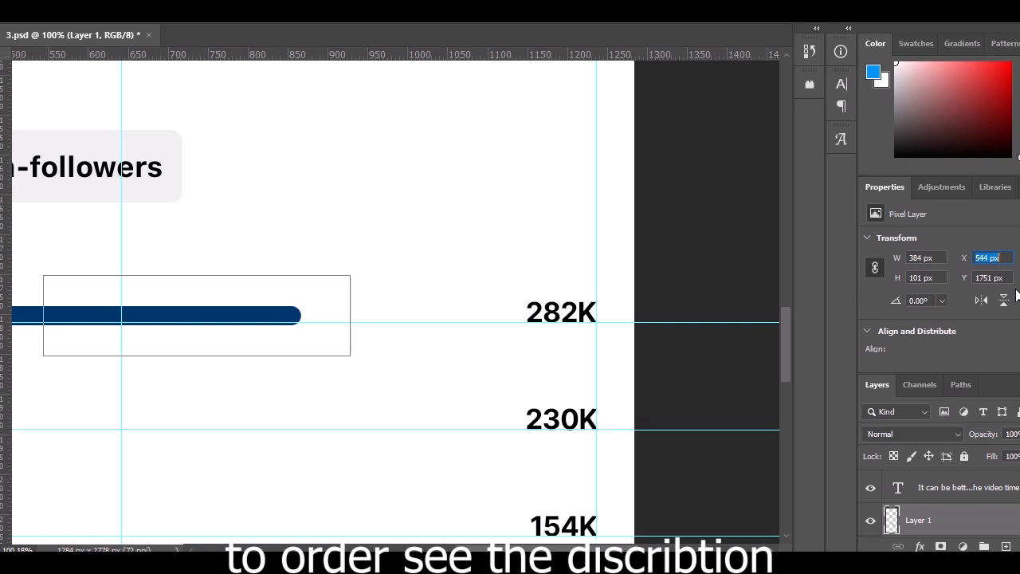
pyautogui.press('Return')
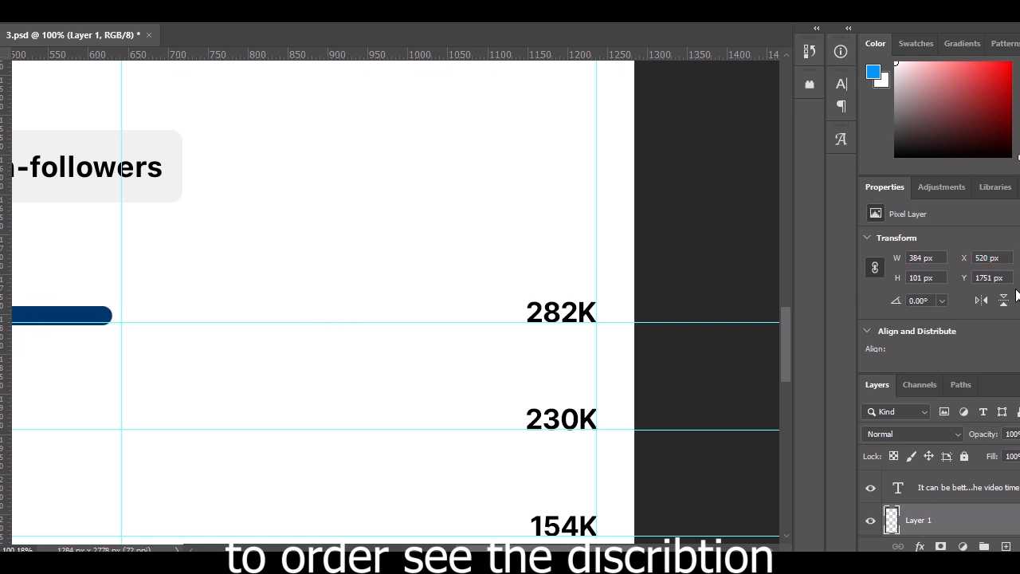
# Examine the shortened Posts bar and the edited Reach page, from the content type bars up to the accounts reached figure
pyautogui.hscroll(-10, 419, 530)
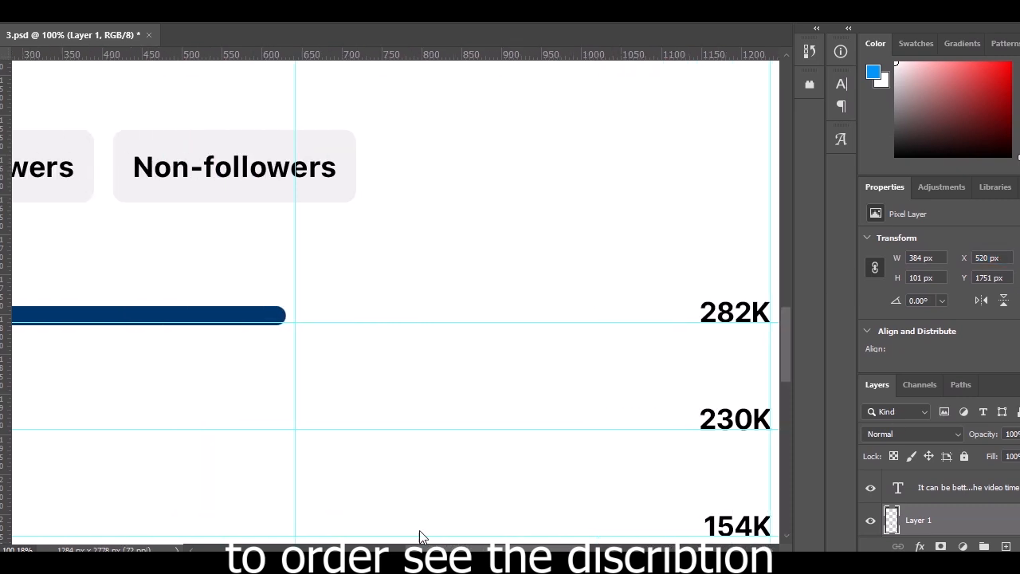
pyautogui.scroll(-5, 459, 313)
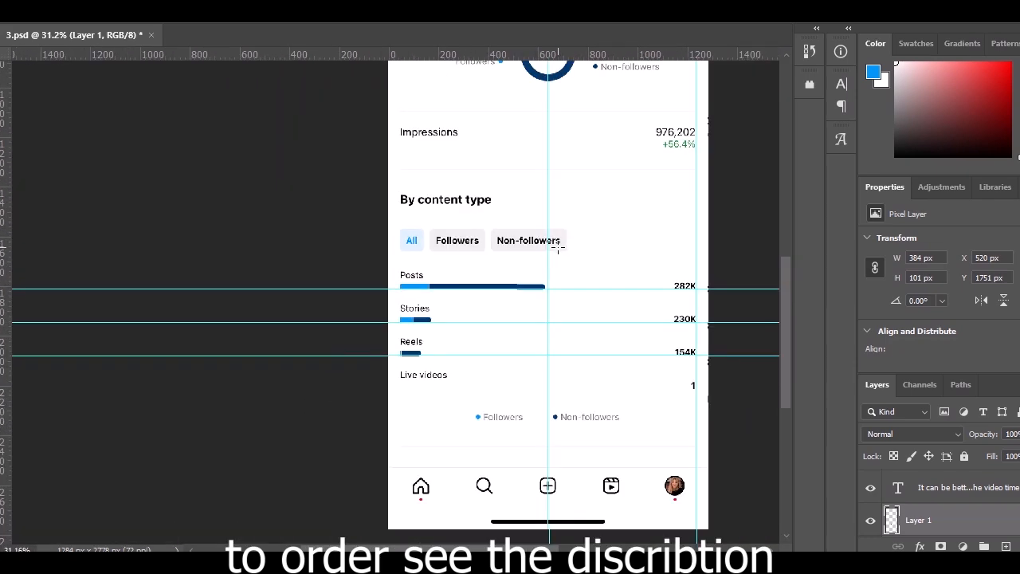
pyautogui.scroll(1, 557, 248)
pyautogui.scroll(5, 558, 248)
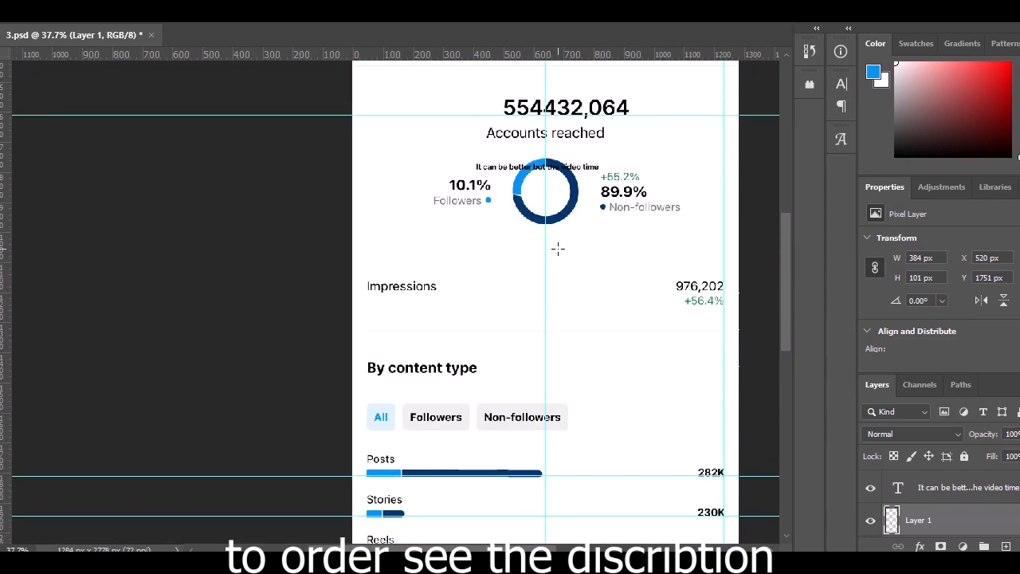
pyautogui.scroll(4, 558, 249)
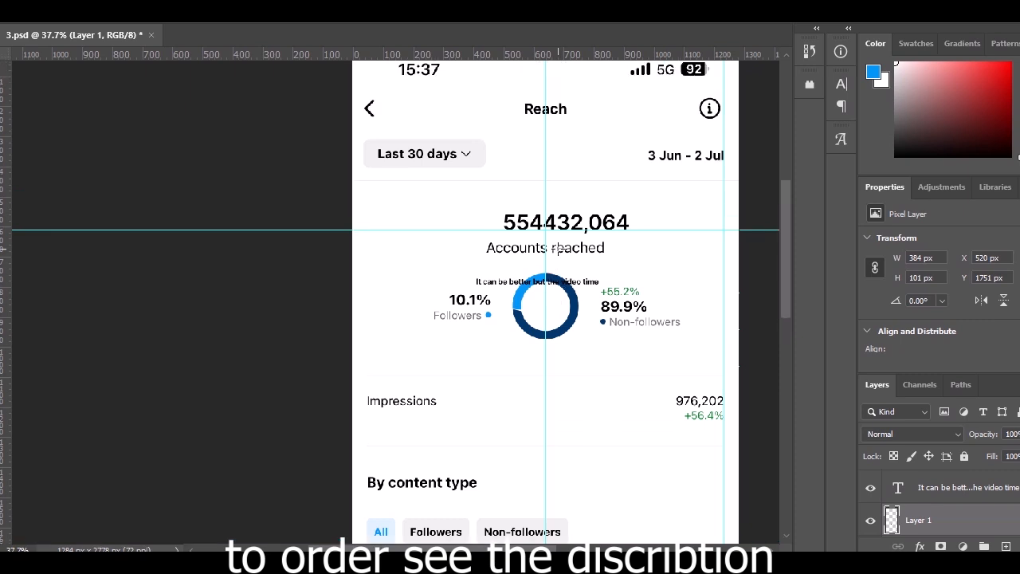
pyautogui.scroll(2, 558, 249)
pyautogui.scroll(-4, 557, 250)
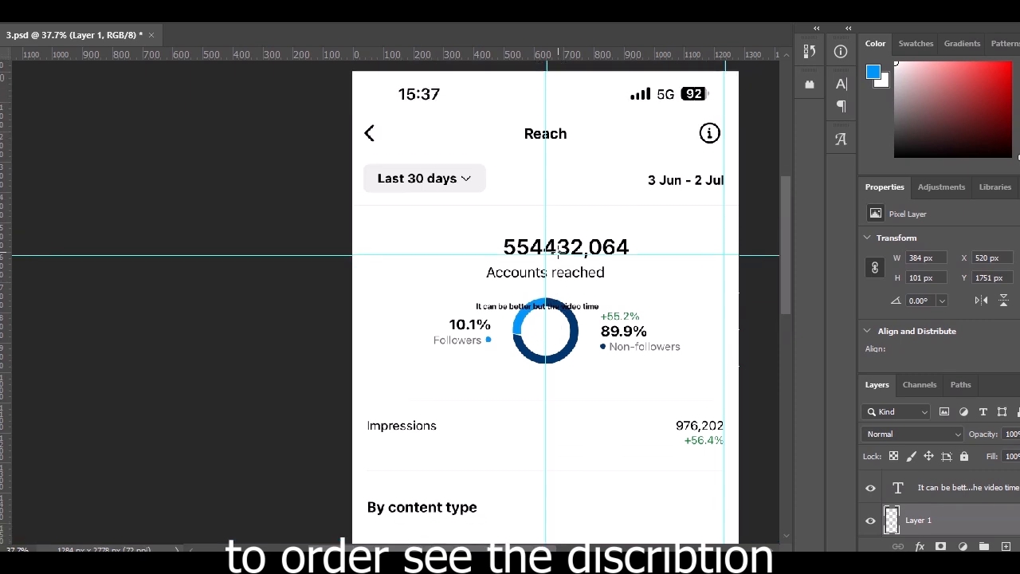
pyautogui.scroll(-1, 558, 251)
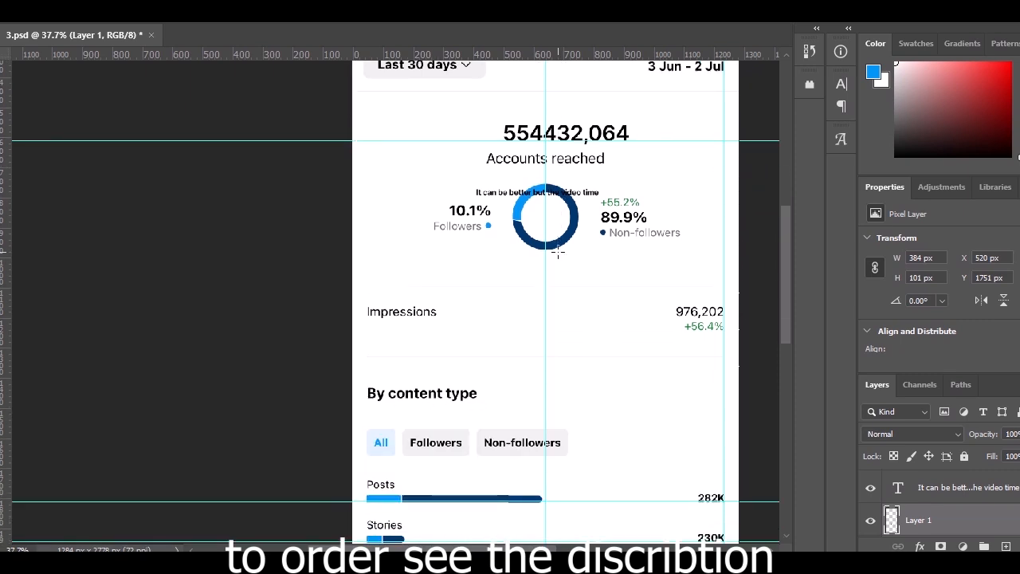